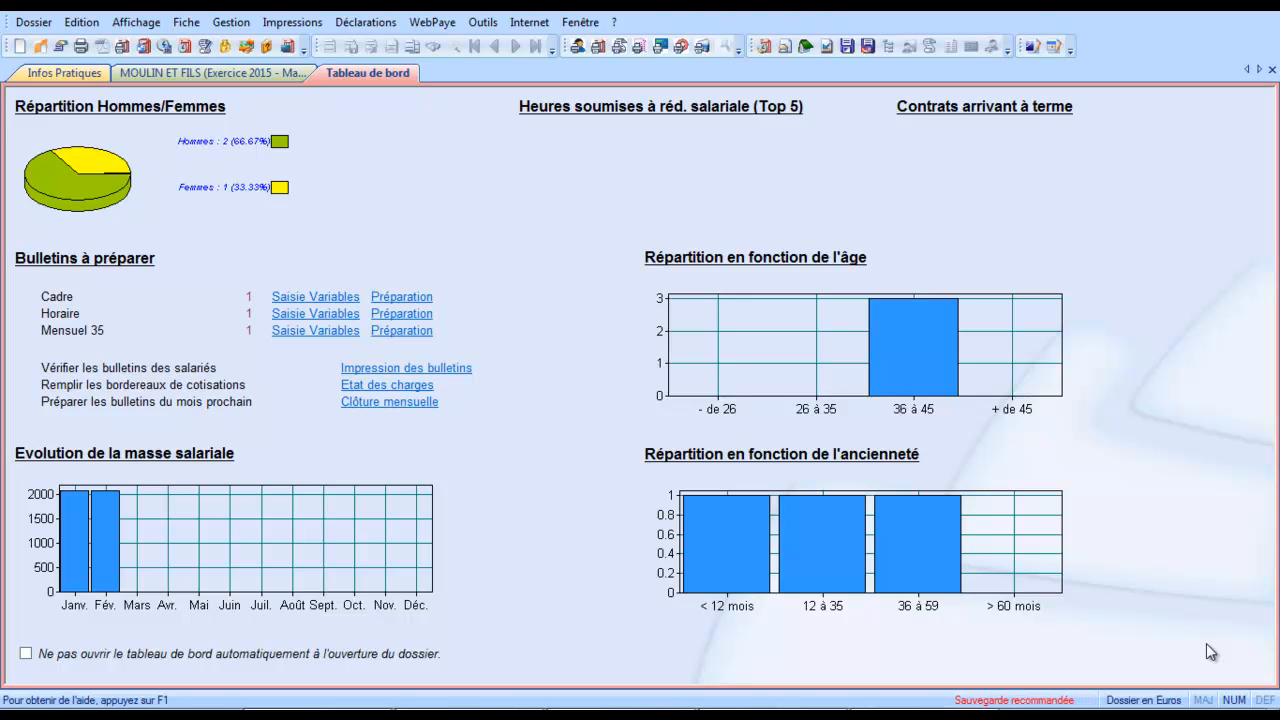
Switch to the MOULIN ET FILS payroll file and examine the account details in the bnp bank record.
left_click(146, 68)
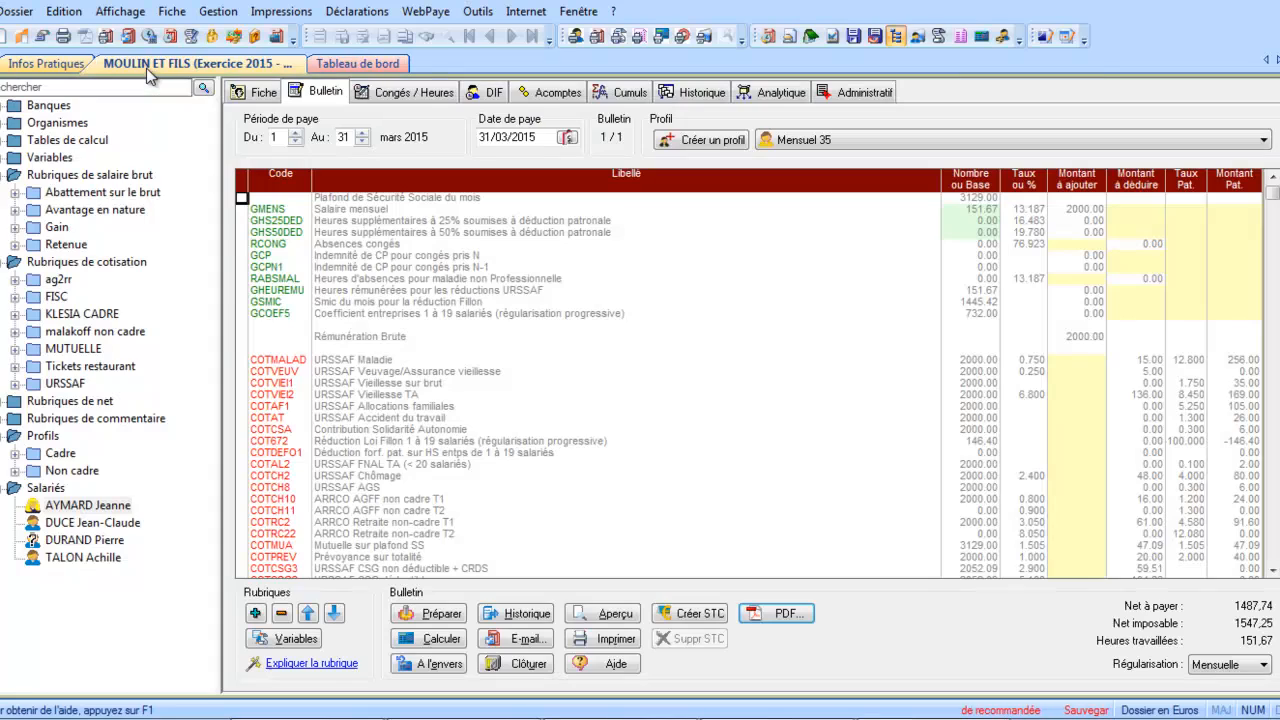
left_click(1, 106)
left_click(30, 121)
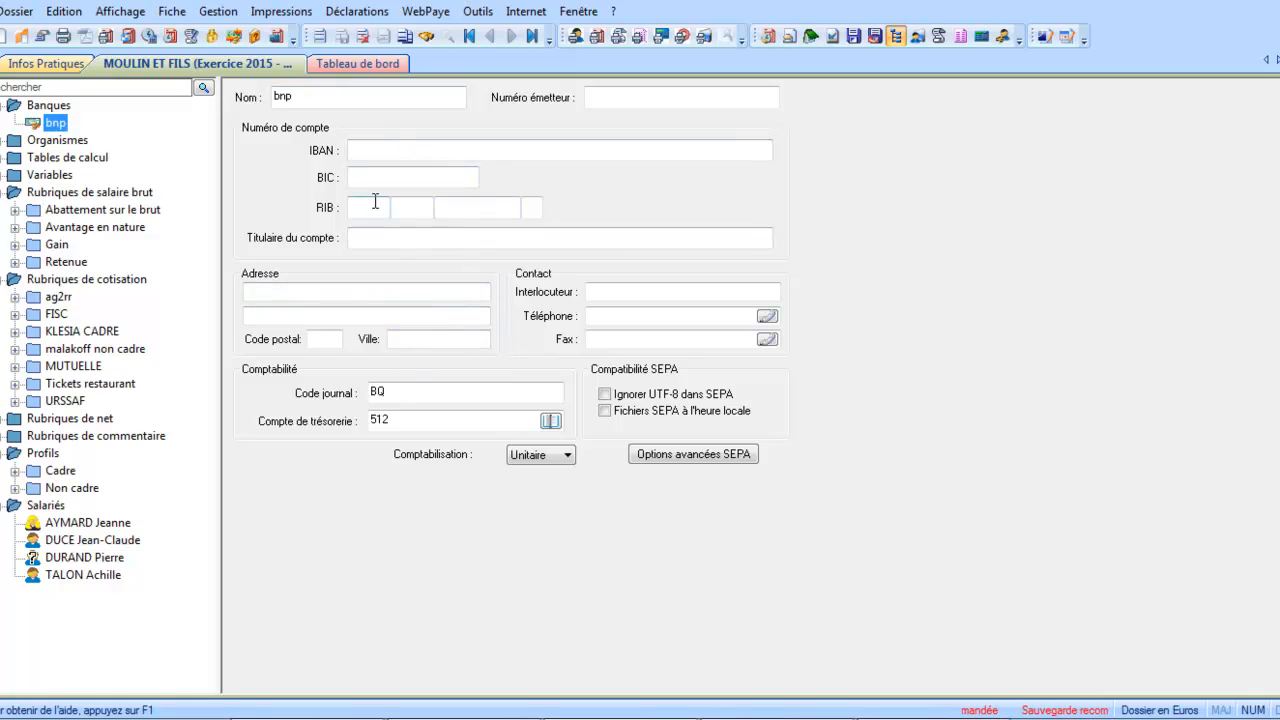
left_click(4, 106)
Check the company's bank details in the file preferences, then close them without changes.
left_click(16, 11)
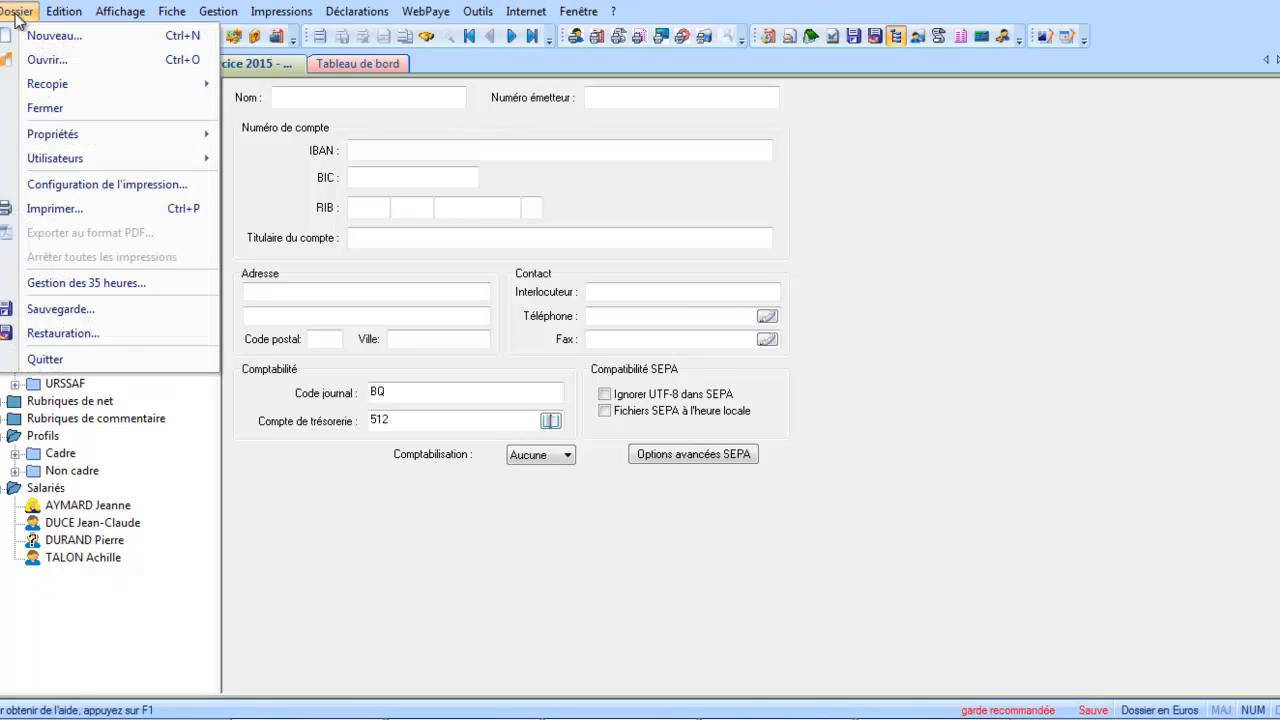
mouse_move(32, 135)
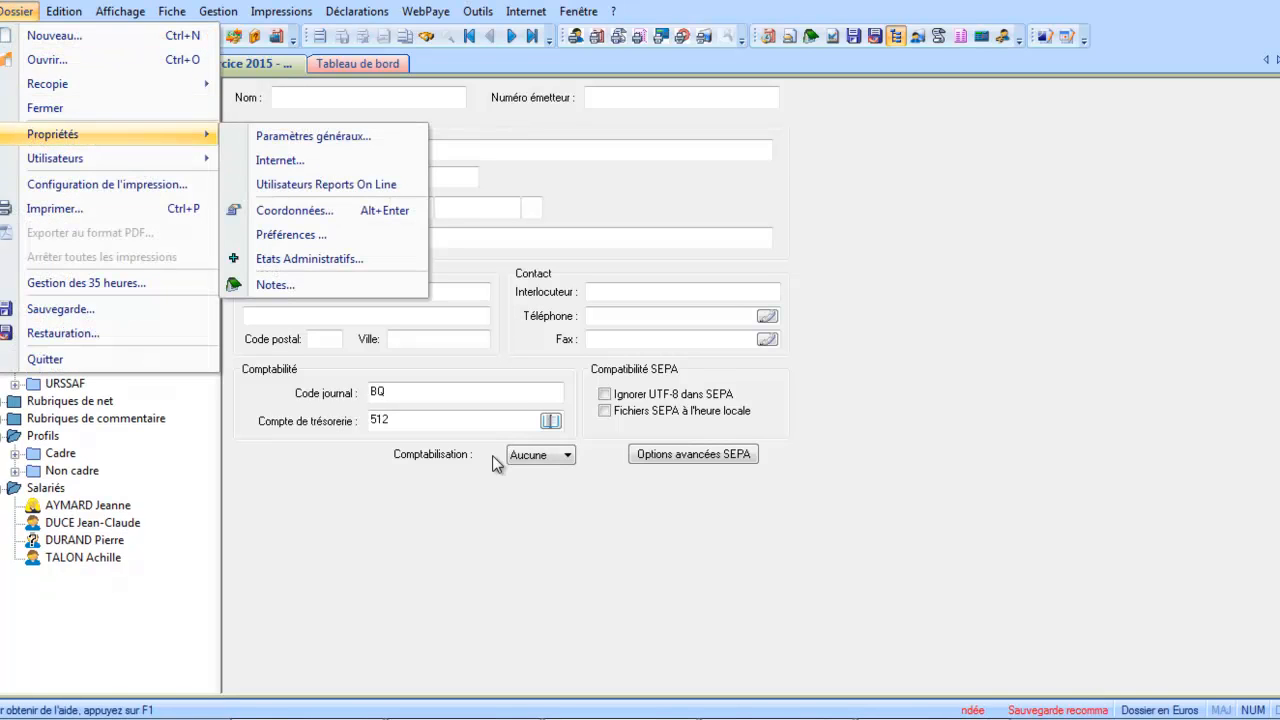
left_click(317, 234)
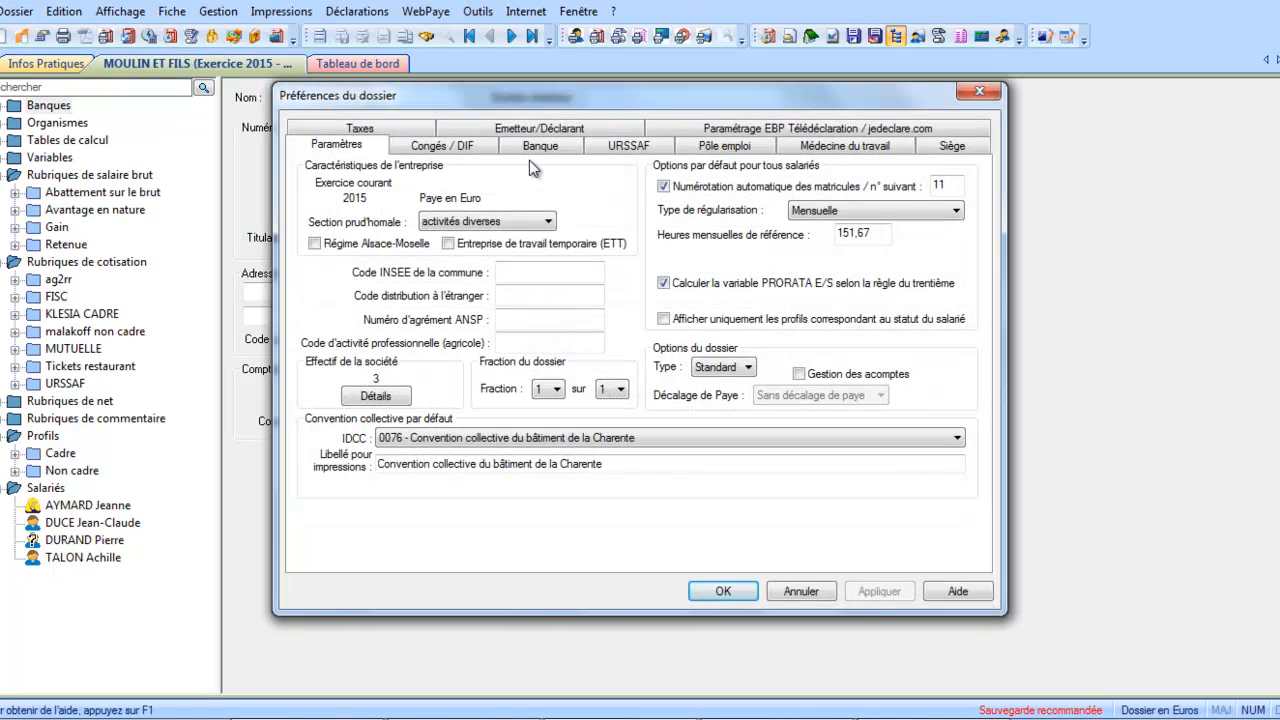
left_click(538, 145)
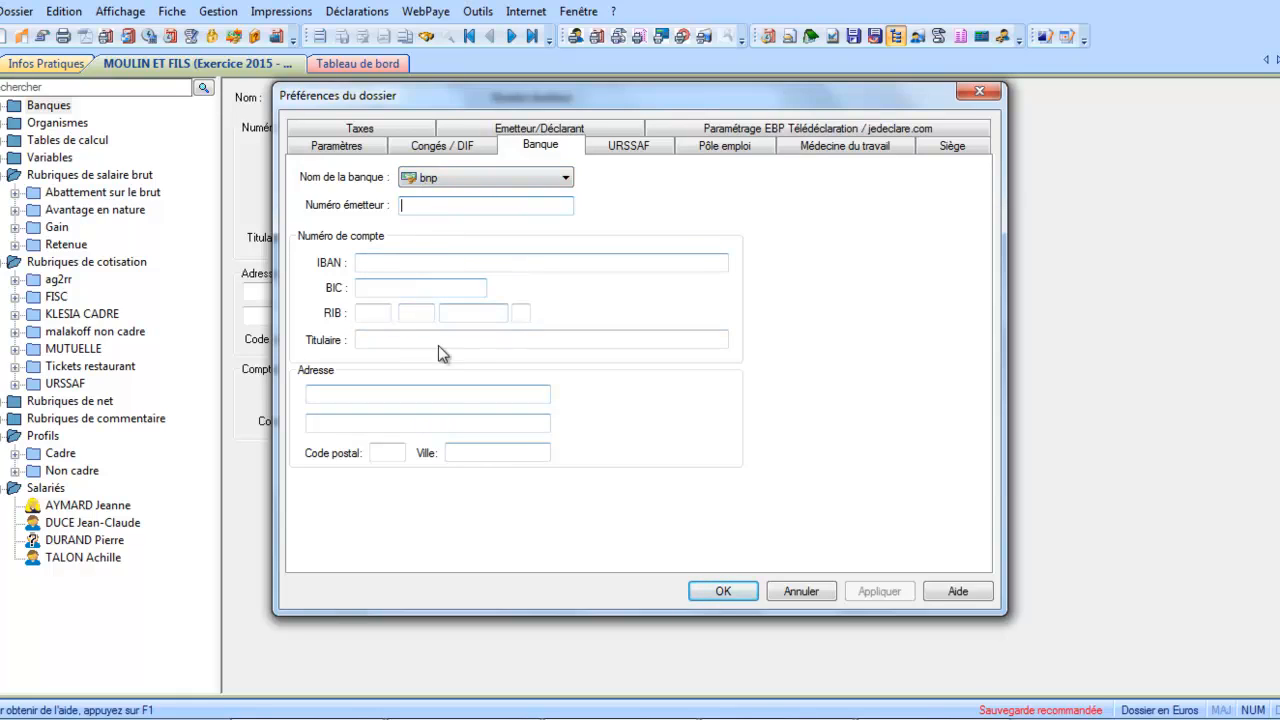
left_click(801, 591)
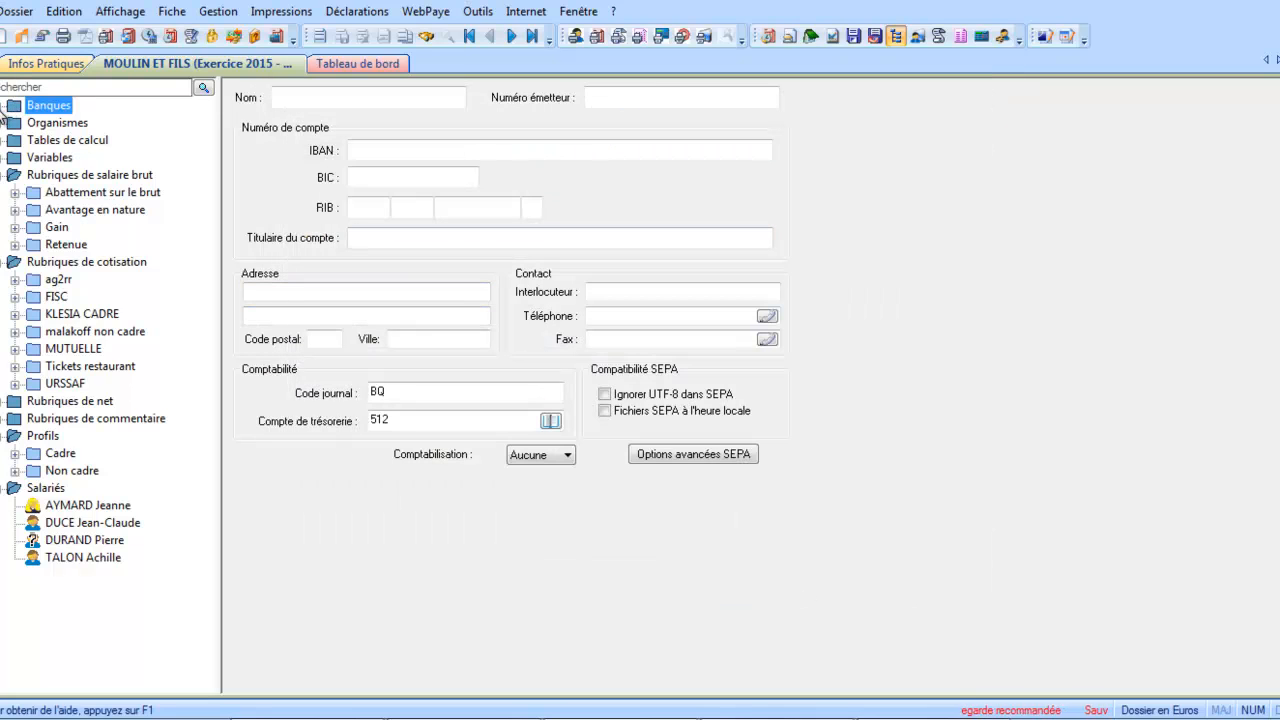
Examine the first listed employee's payment settings, including payment mode, source bank, bank details and advance account.
left_click(3, 106)
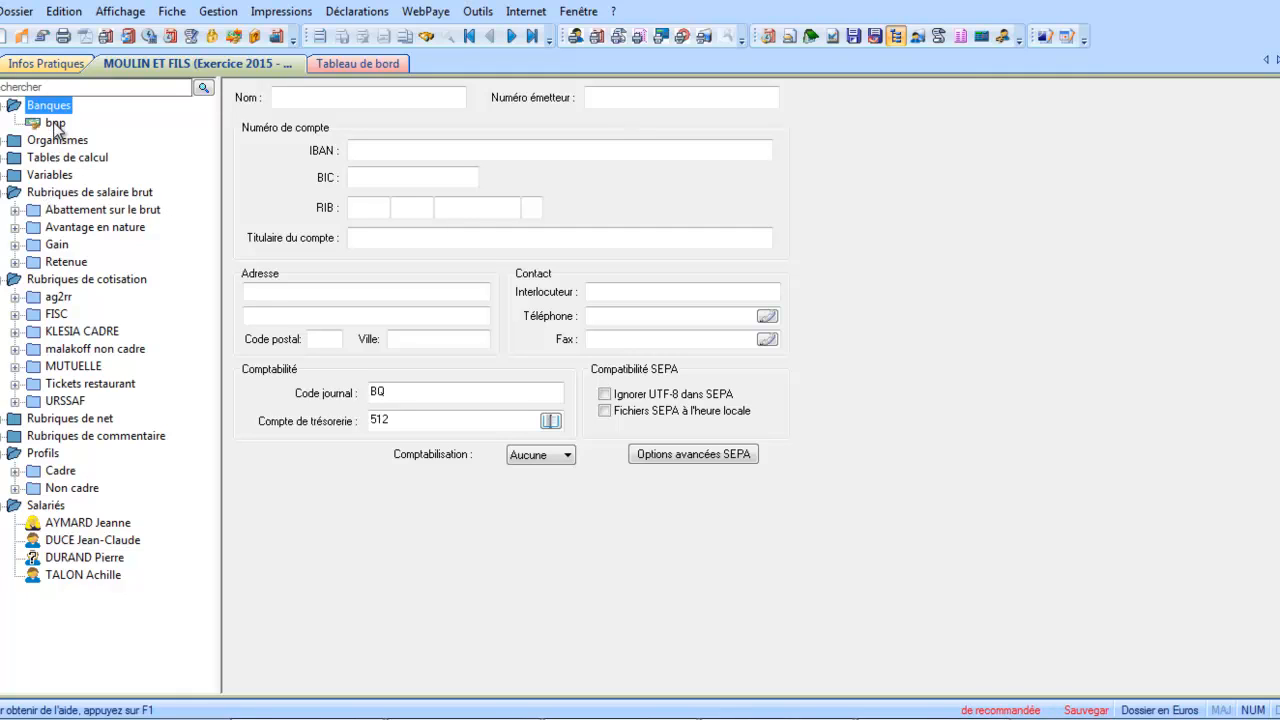
left_click(65, 522)
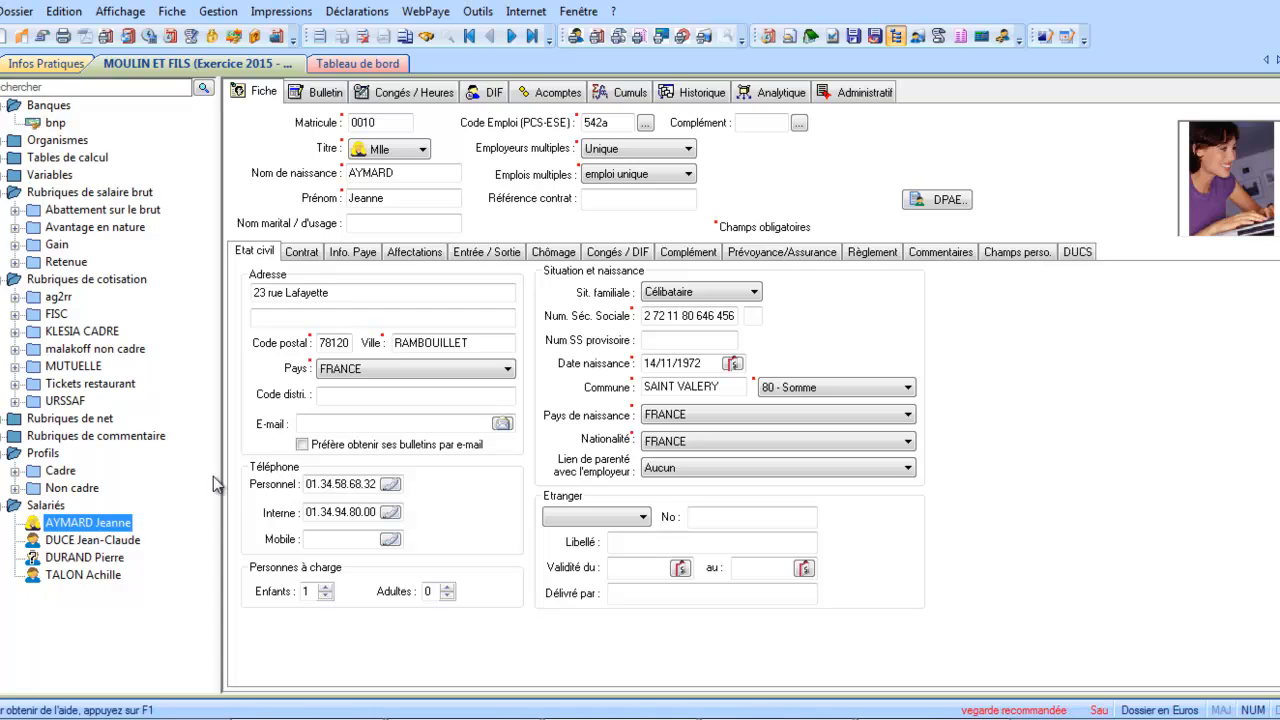
left_click(872, 253)
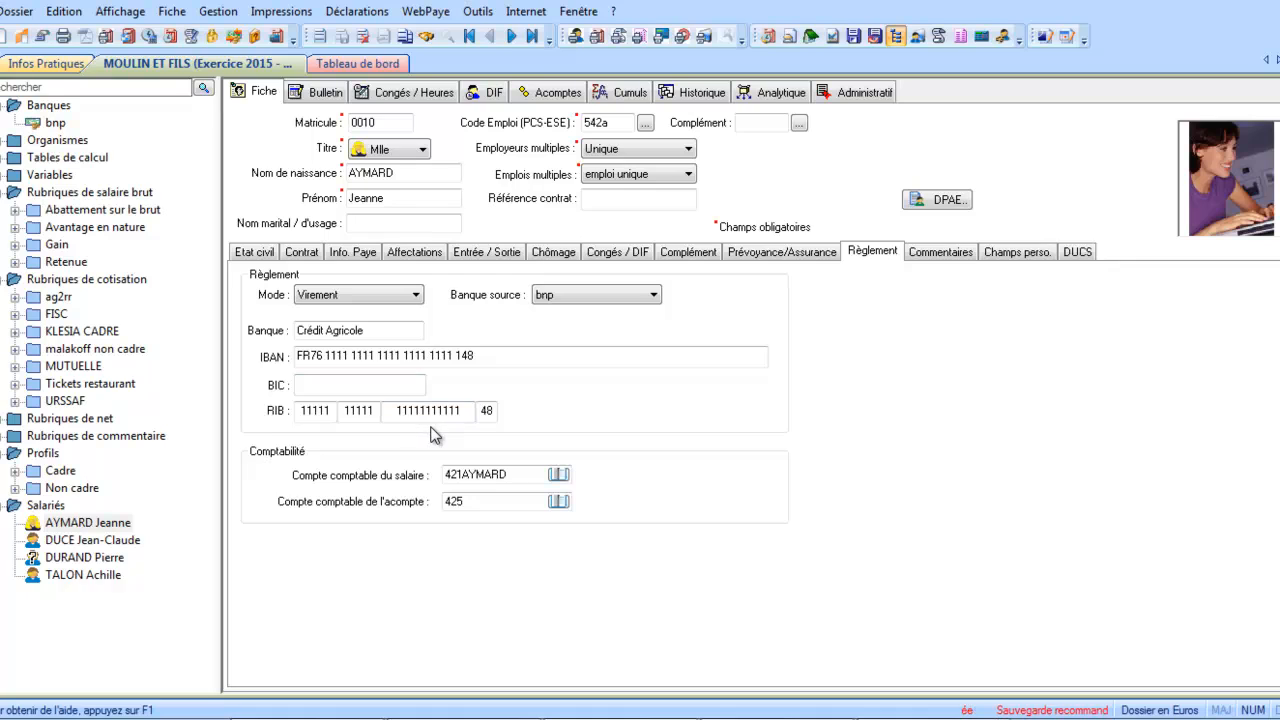
left_click(465, 502)
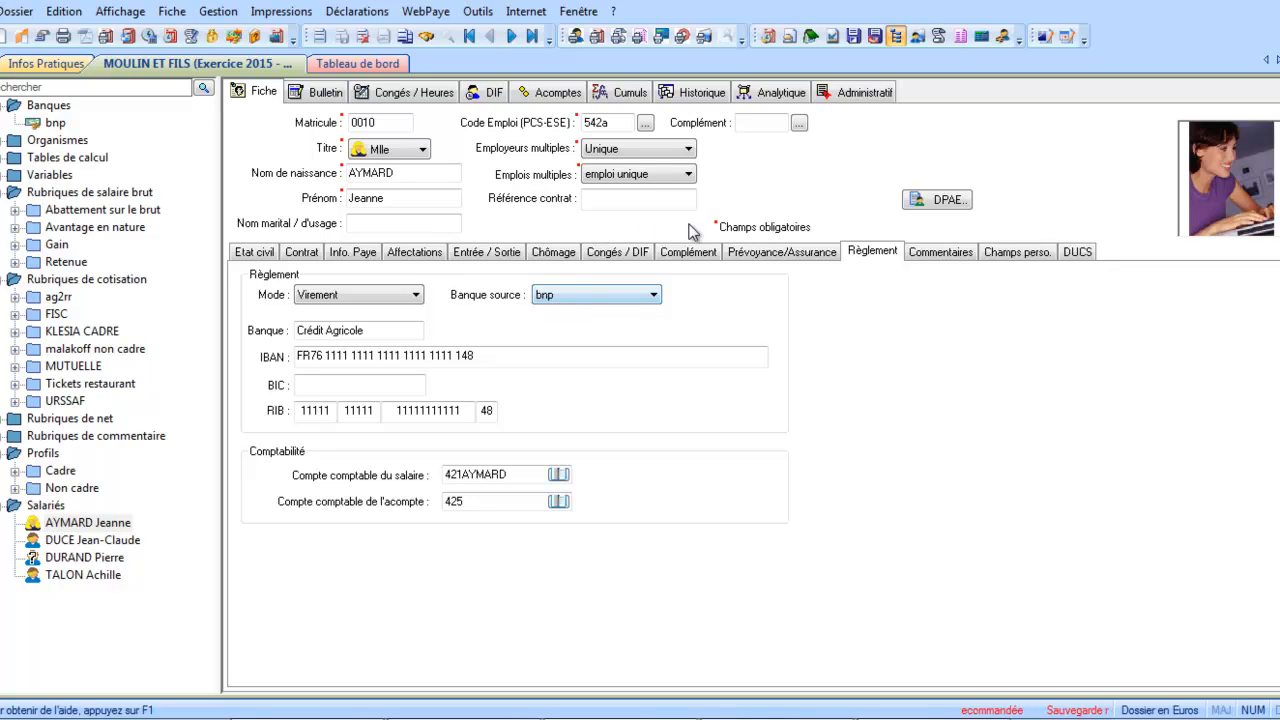
Enter a mid-month advance (ACOMPTE) of 150 on the first employee's March 2015 payslip.
left_click(322, 92)
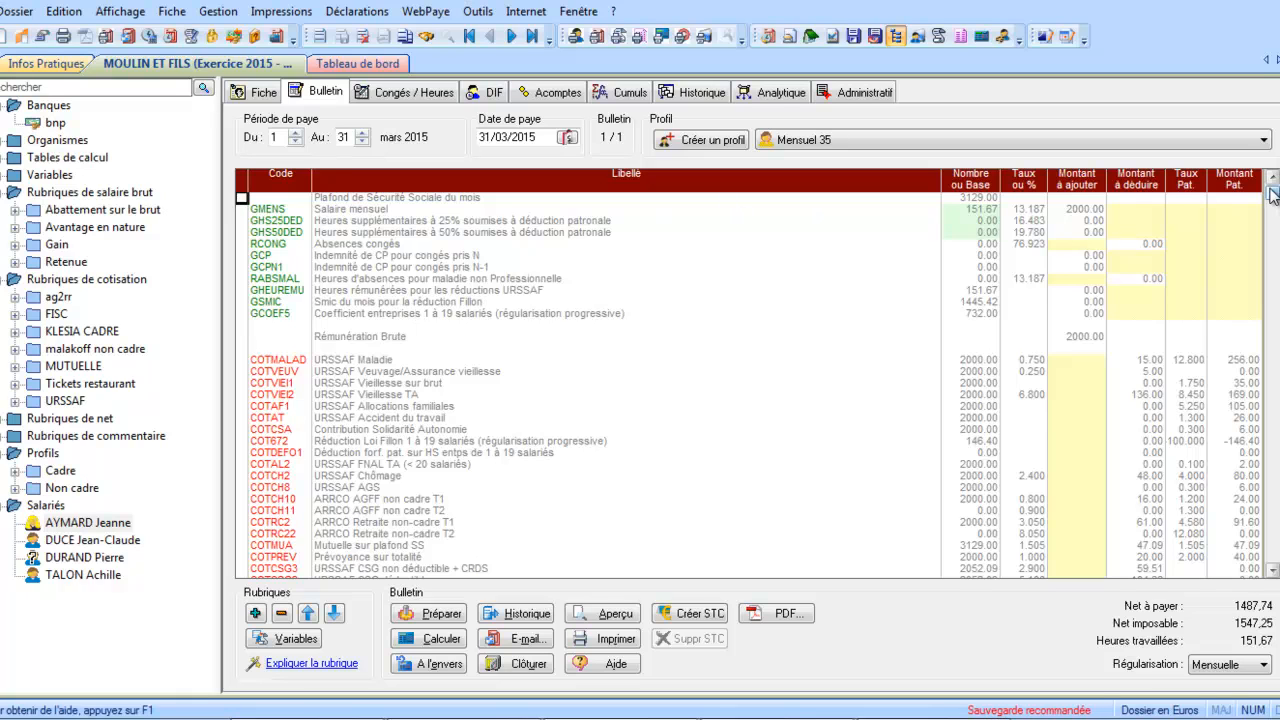
left_click_drag(1272, 193, 1255, 603)
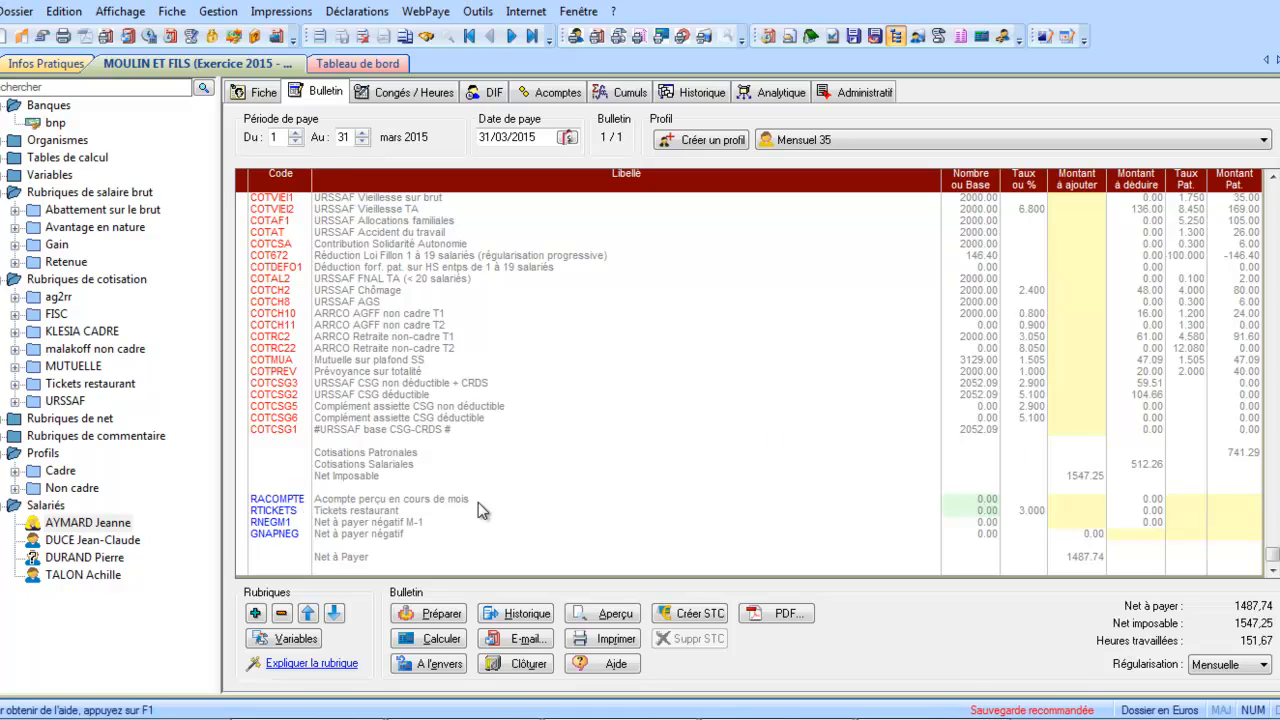
double_click(990, 502)
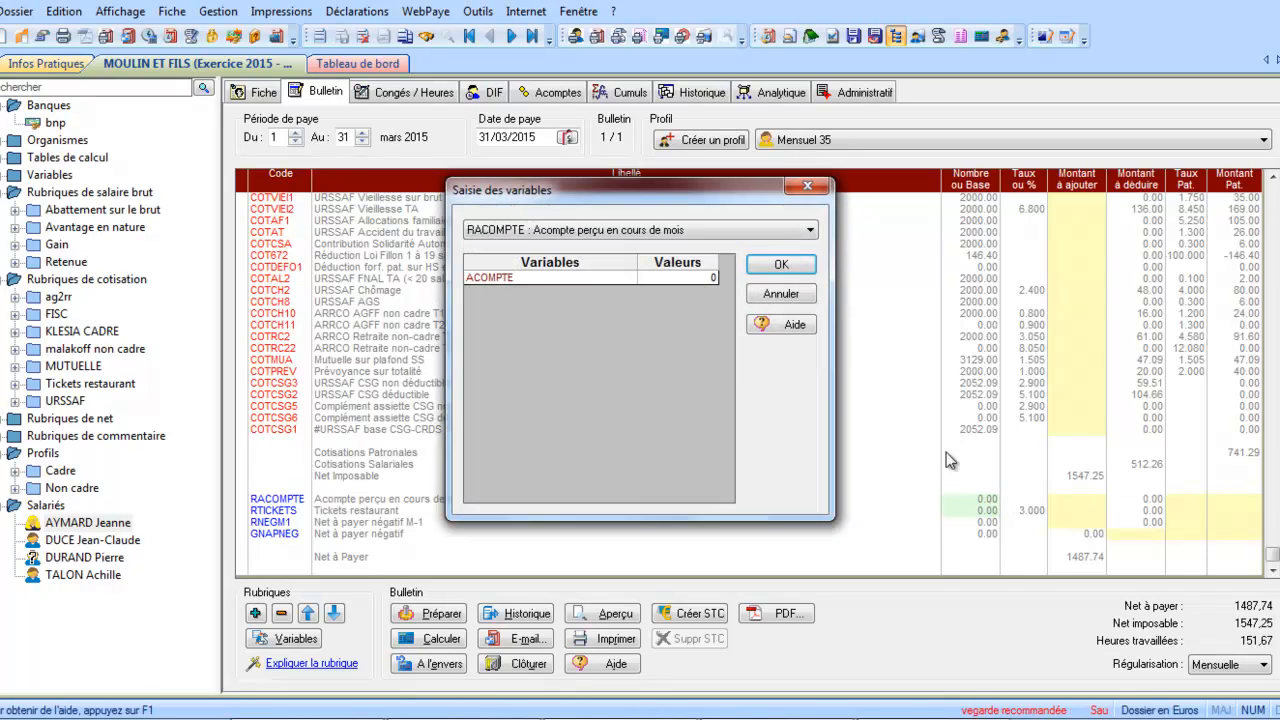
left_click(687, 277)
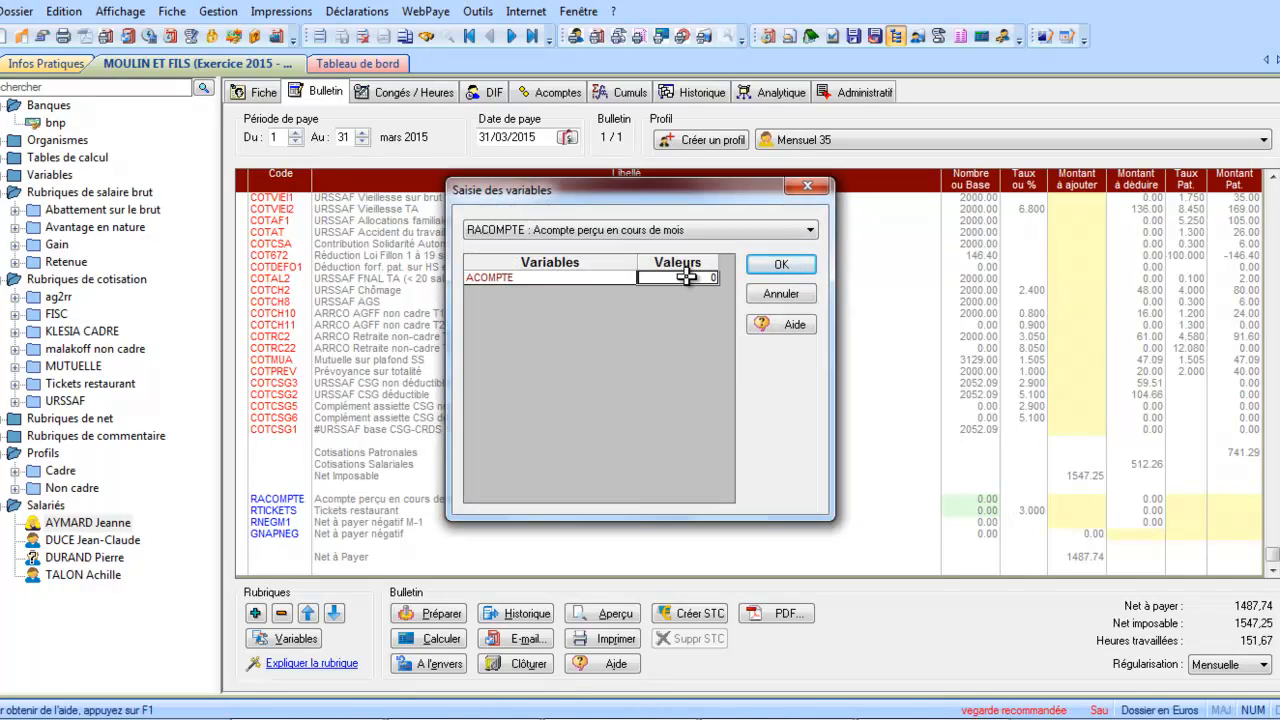
type("150")
left_click(791, 276)
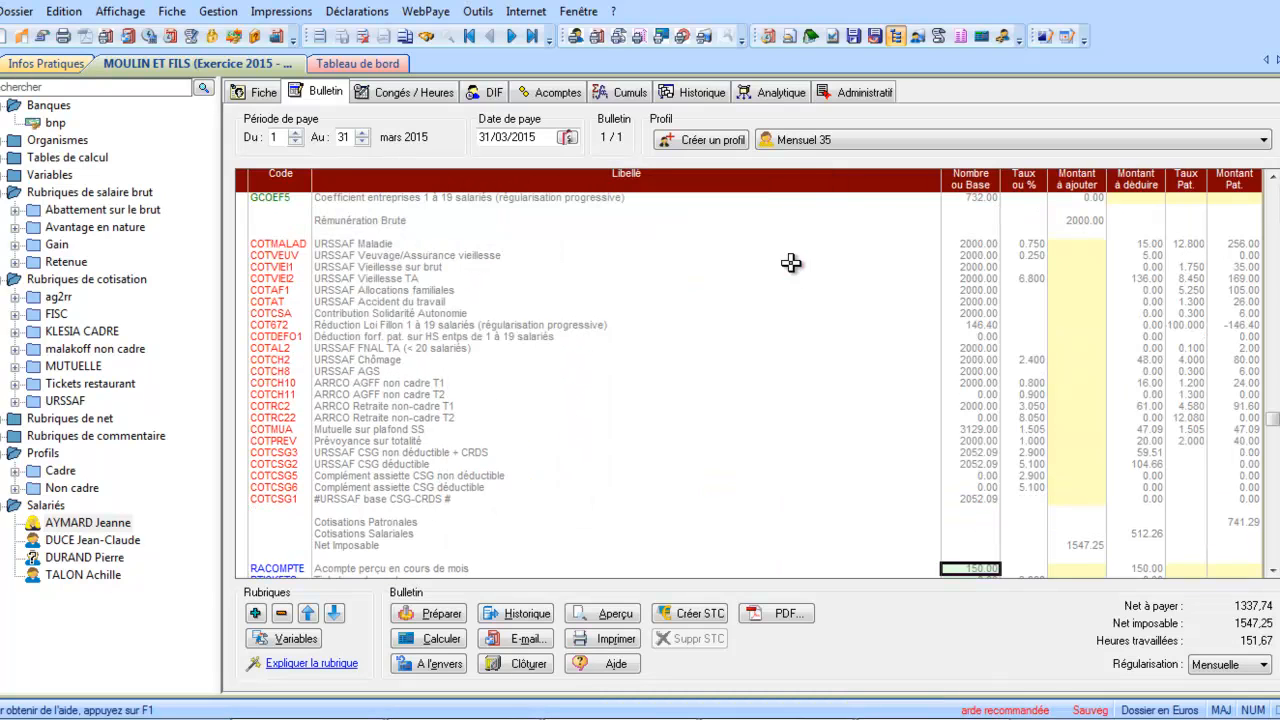
Enter a mid-month advance (ACOMPTE) of 100 on the second employee's March 2015 payslip.
left_click(112, 541)
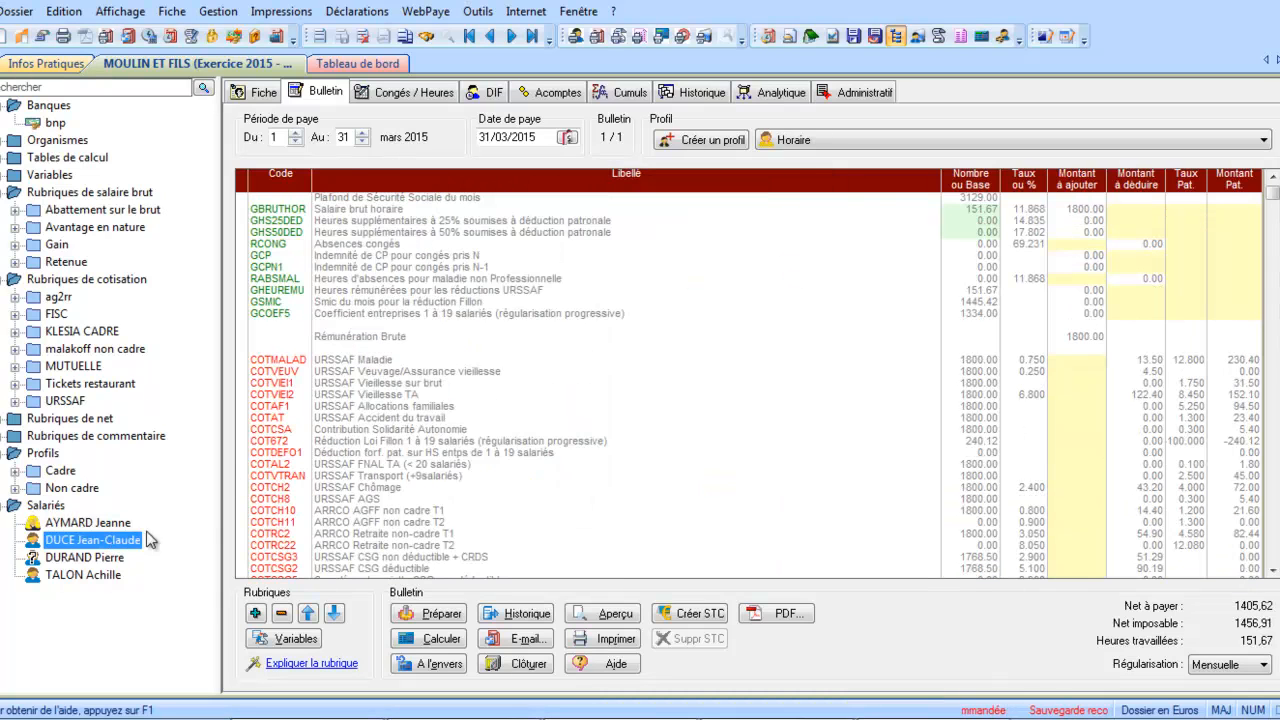
left_click(1272, 570)
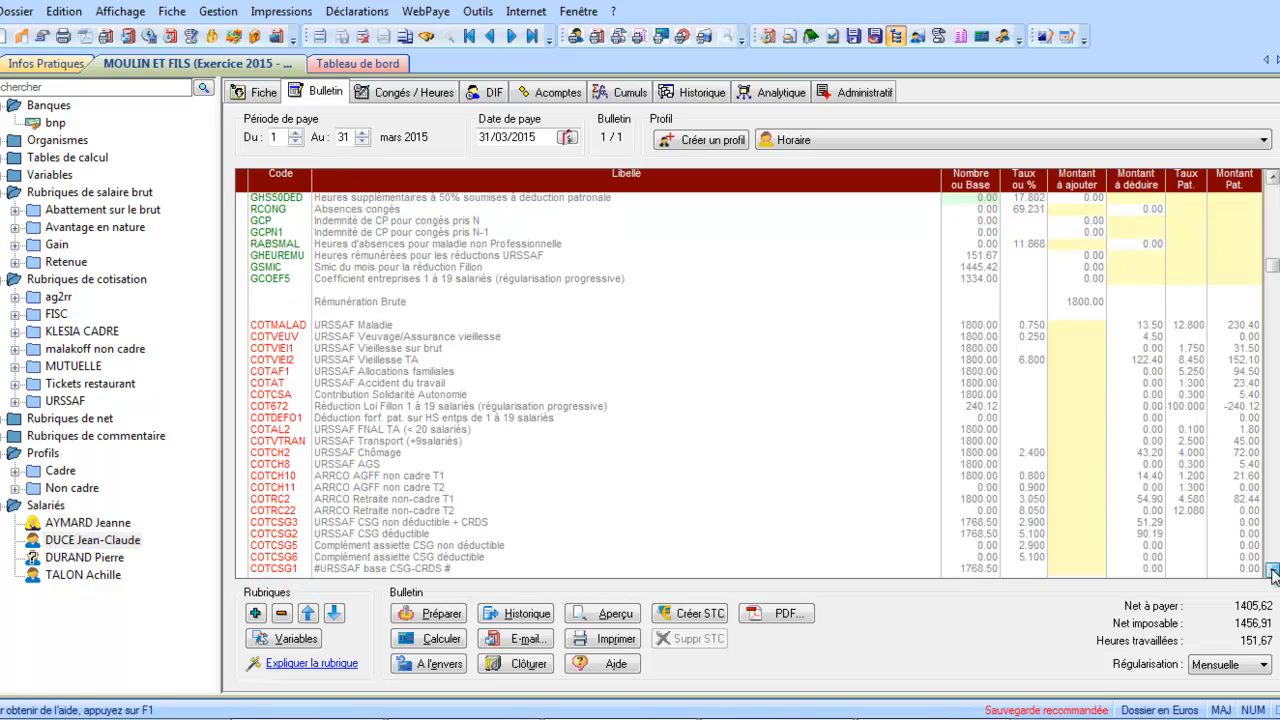
left_click(1272, 570)
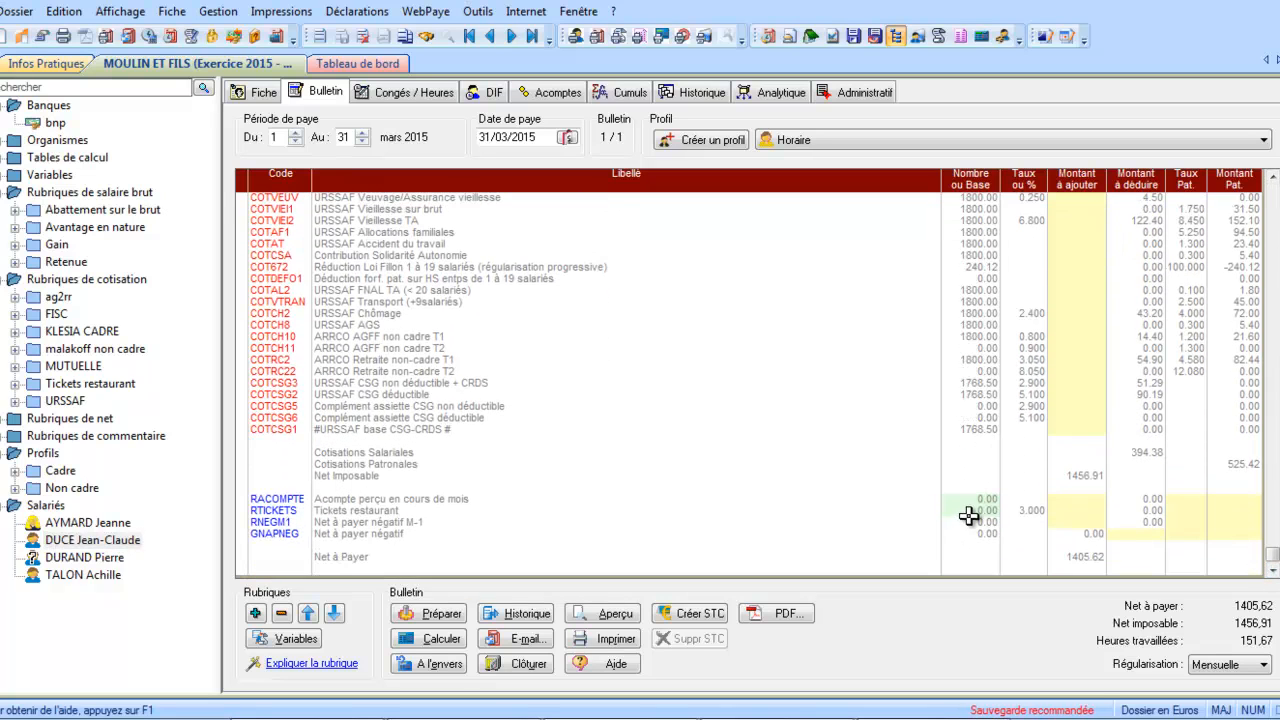
double_click(968, 500)
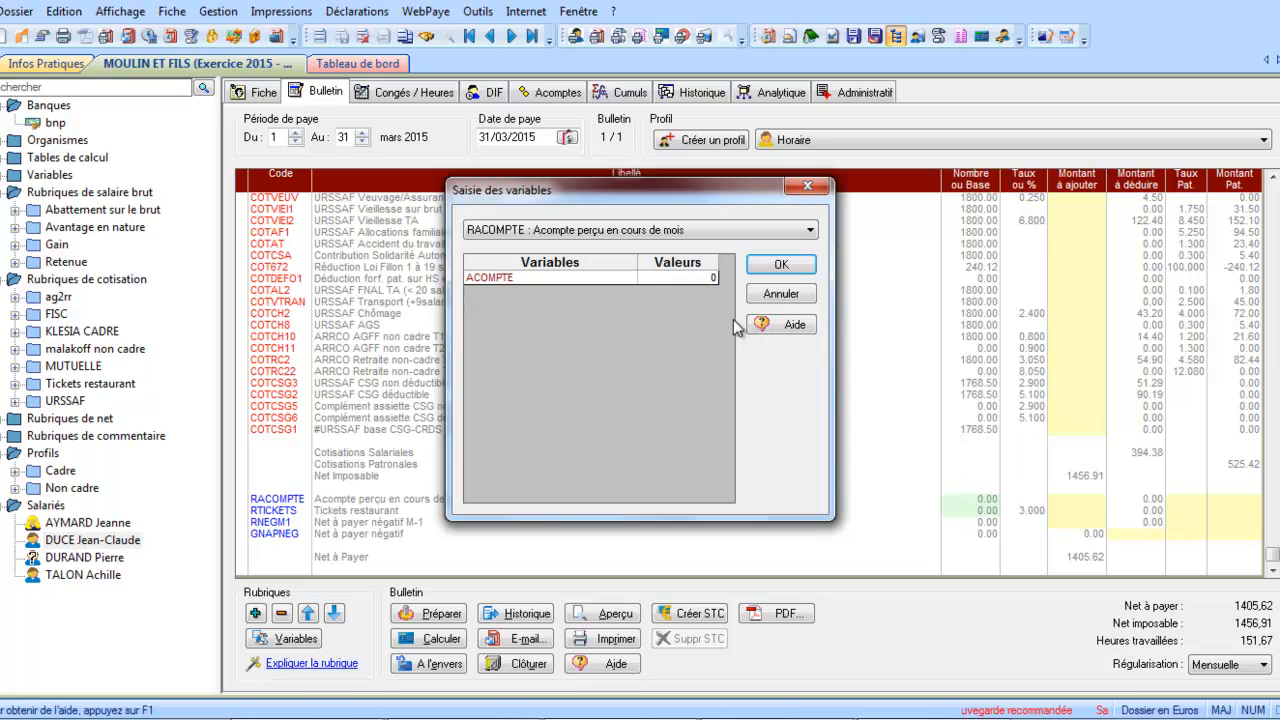
left_click(698, 279)
type("100")
key("Return")
left_click(799, 266)
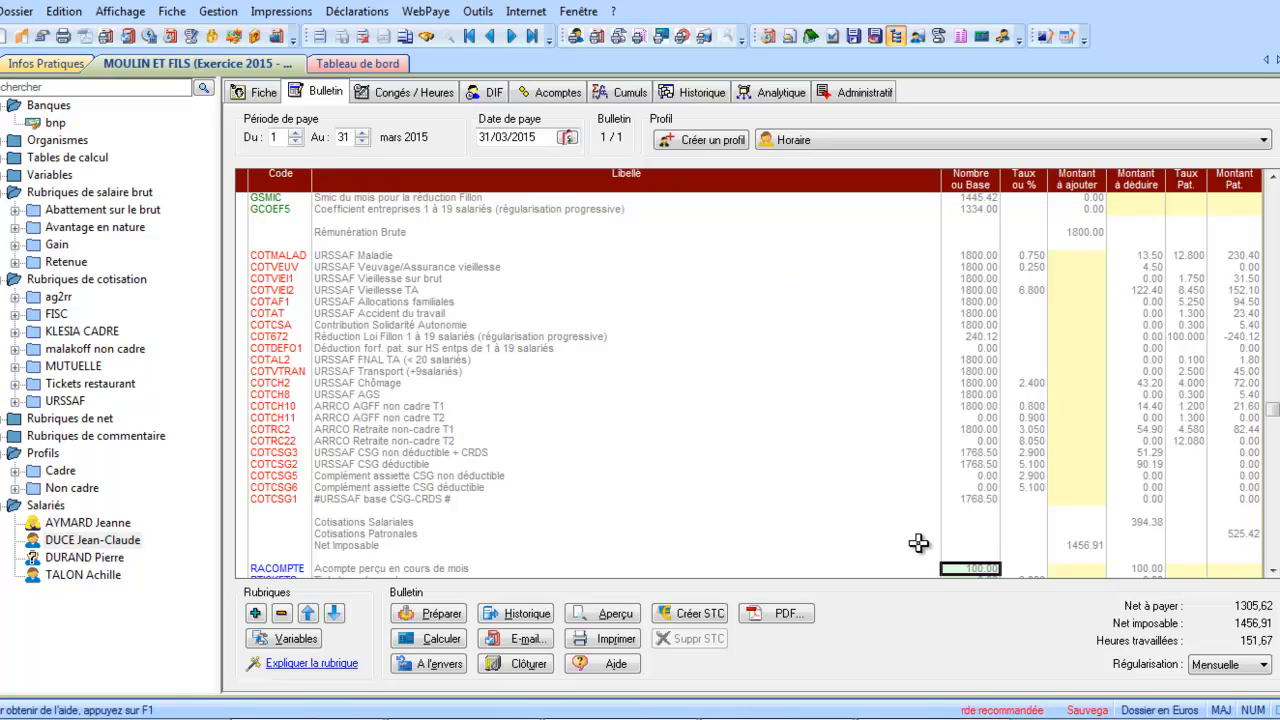
Generate the SEPA advance transfer file ap310315-1.xml from bank bnp for both employees, with clearing date 31/03/2015.
left_click(219, 12)
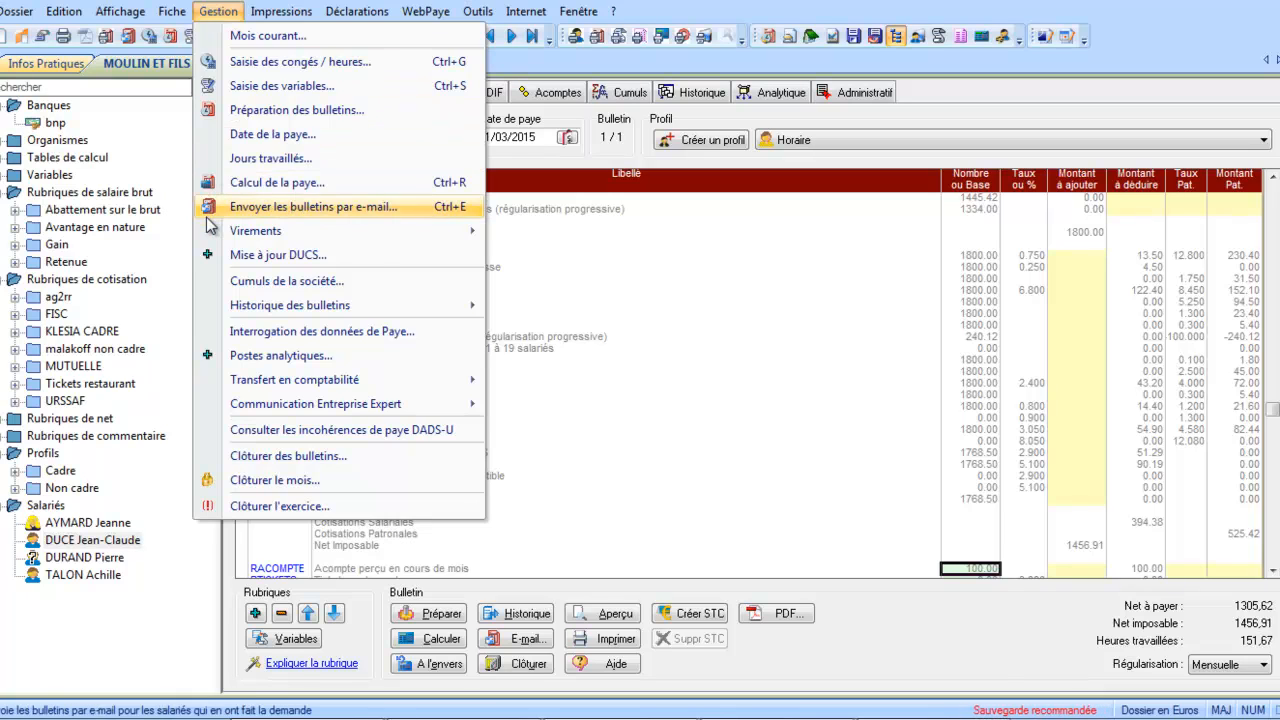
mouse_move(218, 243)
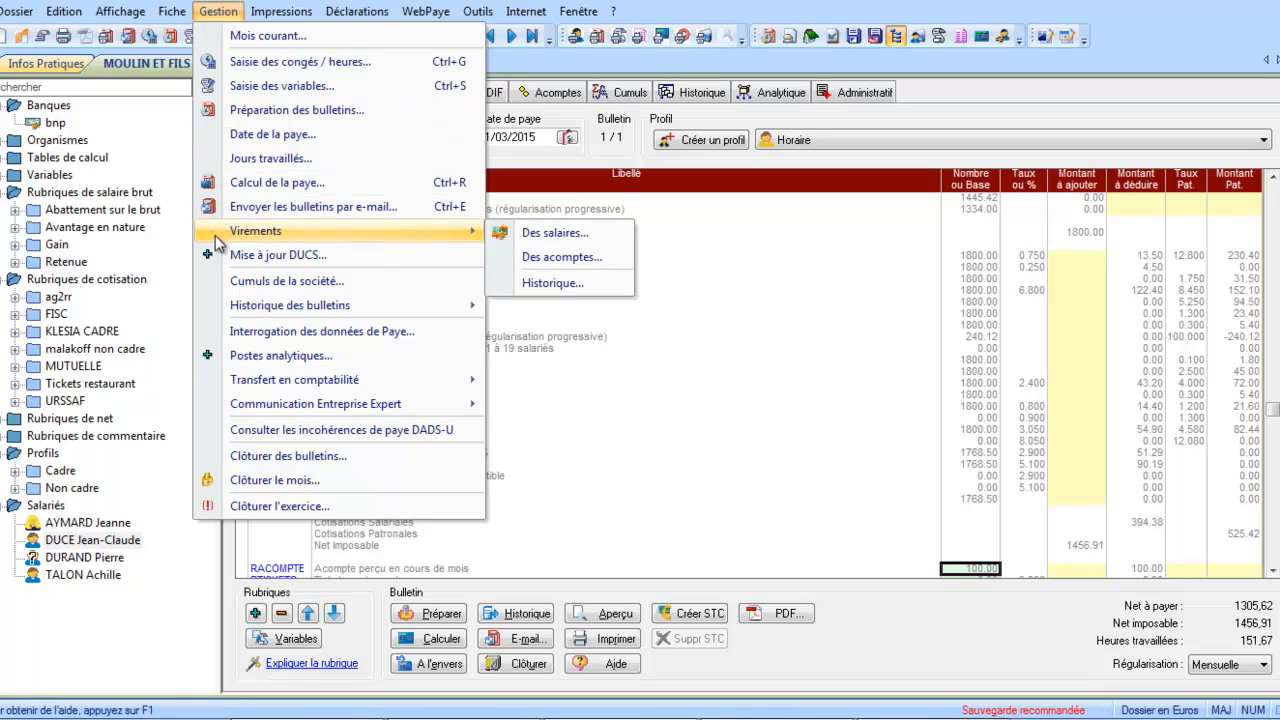
left_click(537, 258)
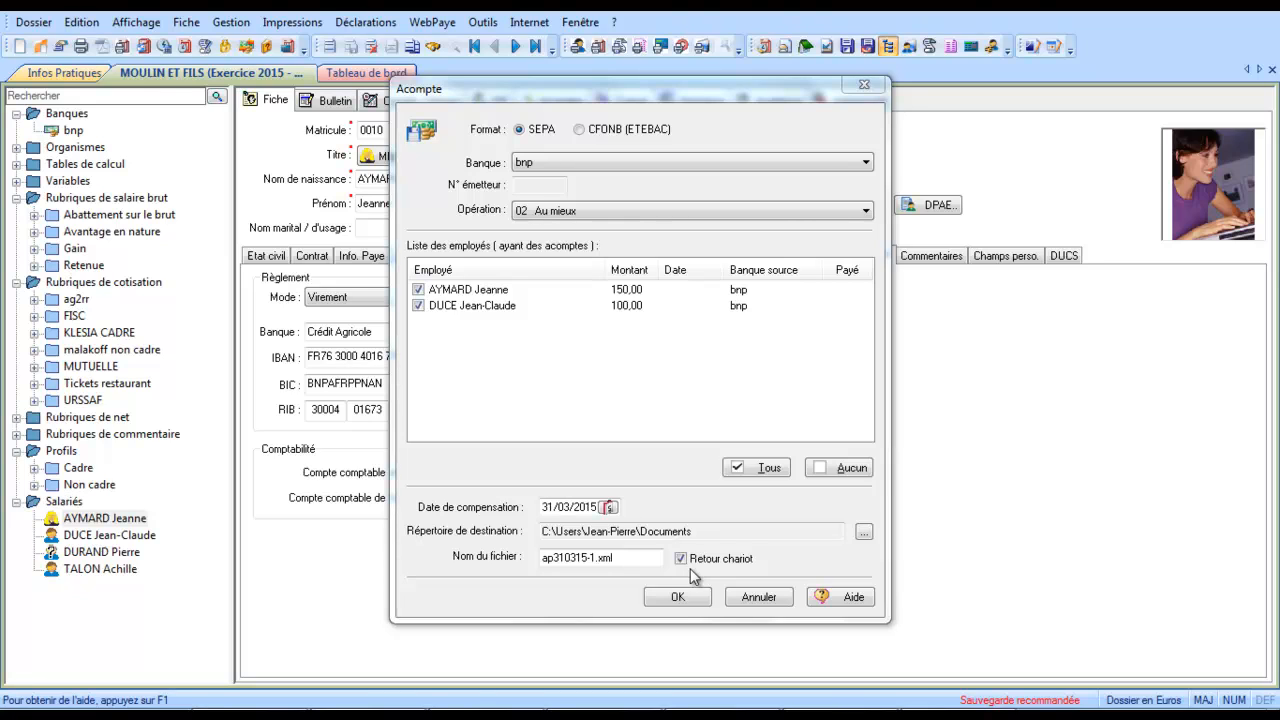
left_click(688, 601)
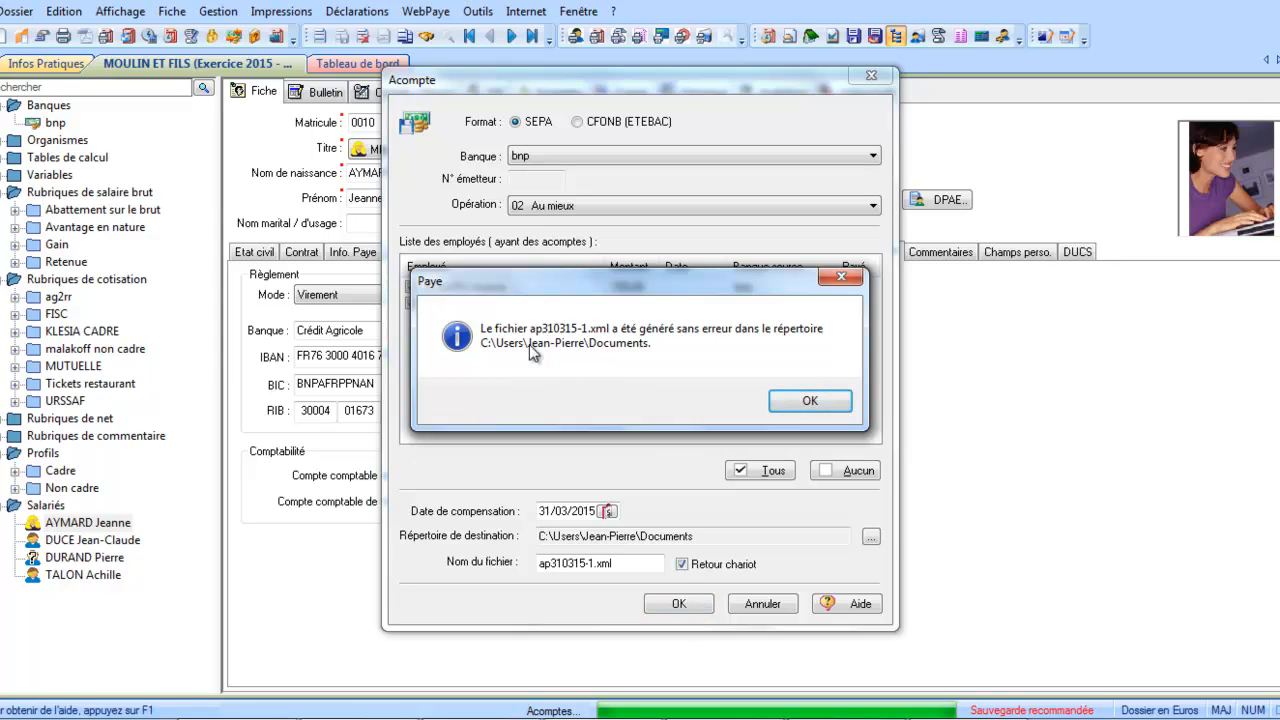
left_click(810, 400)
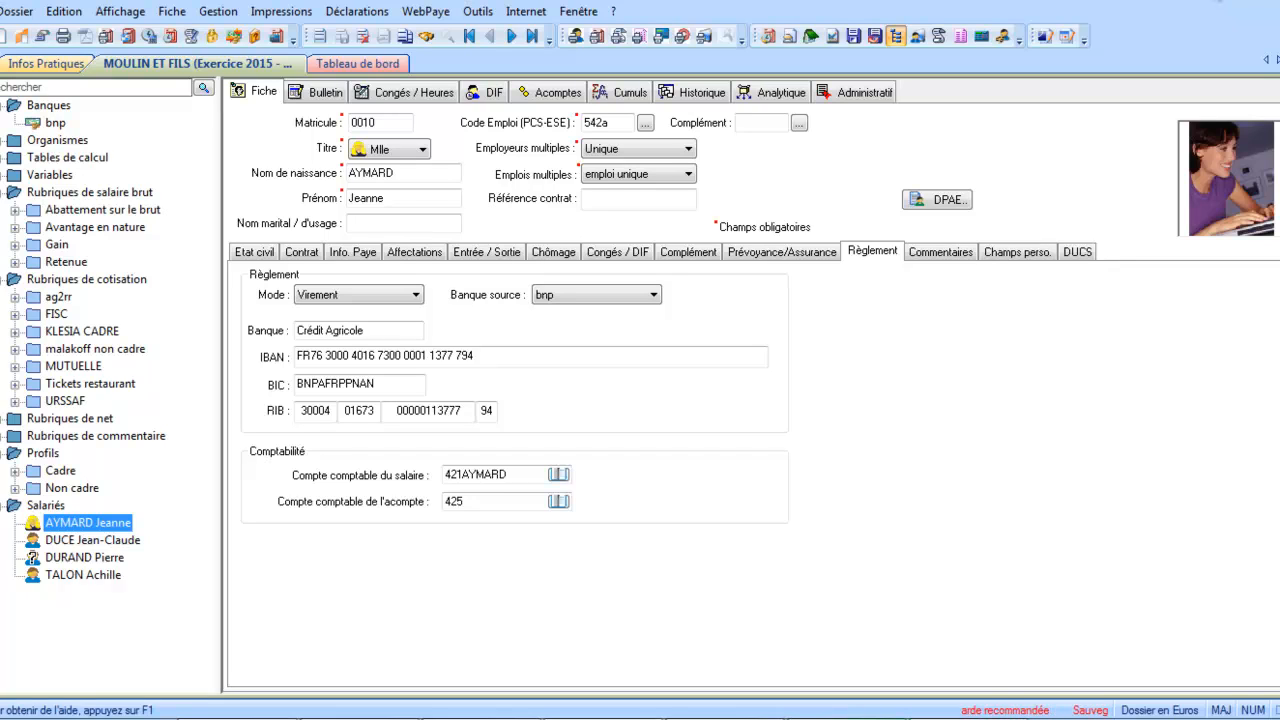
Generate the SEPA salary transfer file vp310315-1.xml from bank bnp for both employees, with clearing date 31/03/2015.
left_click(219, 13)
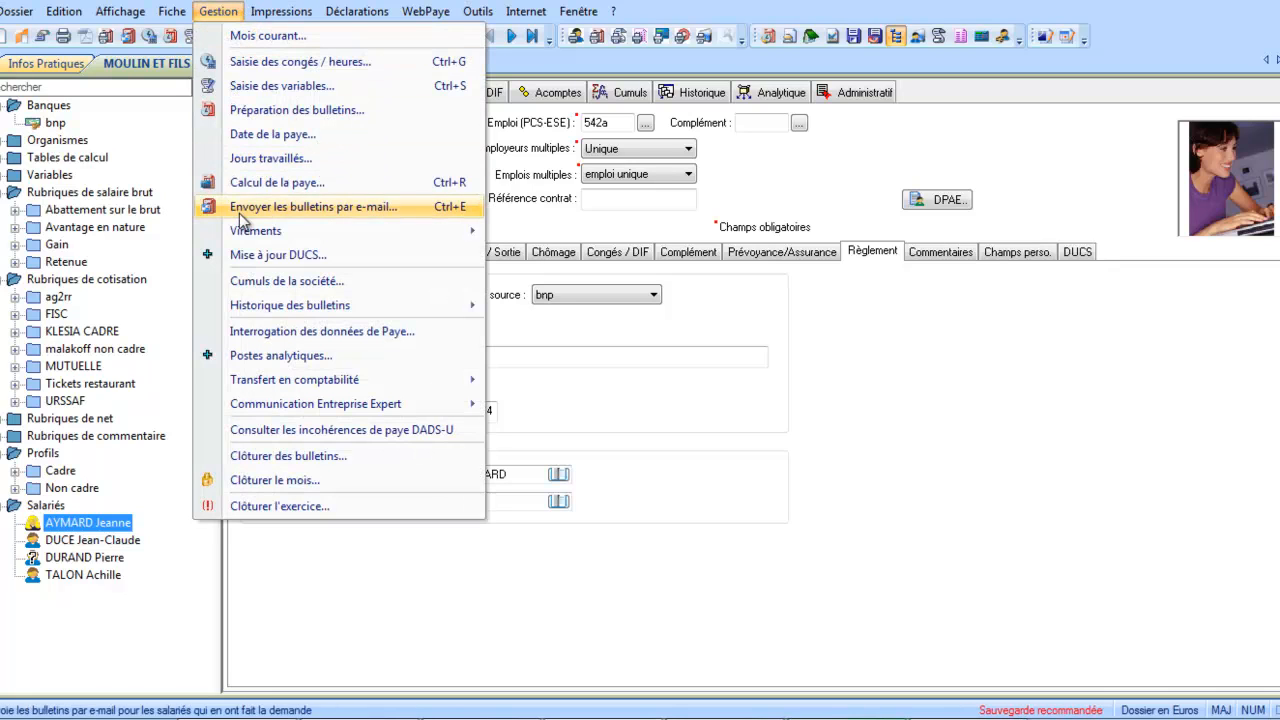
mouse_move(239, 231)
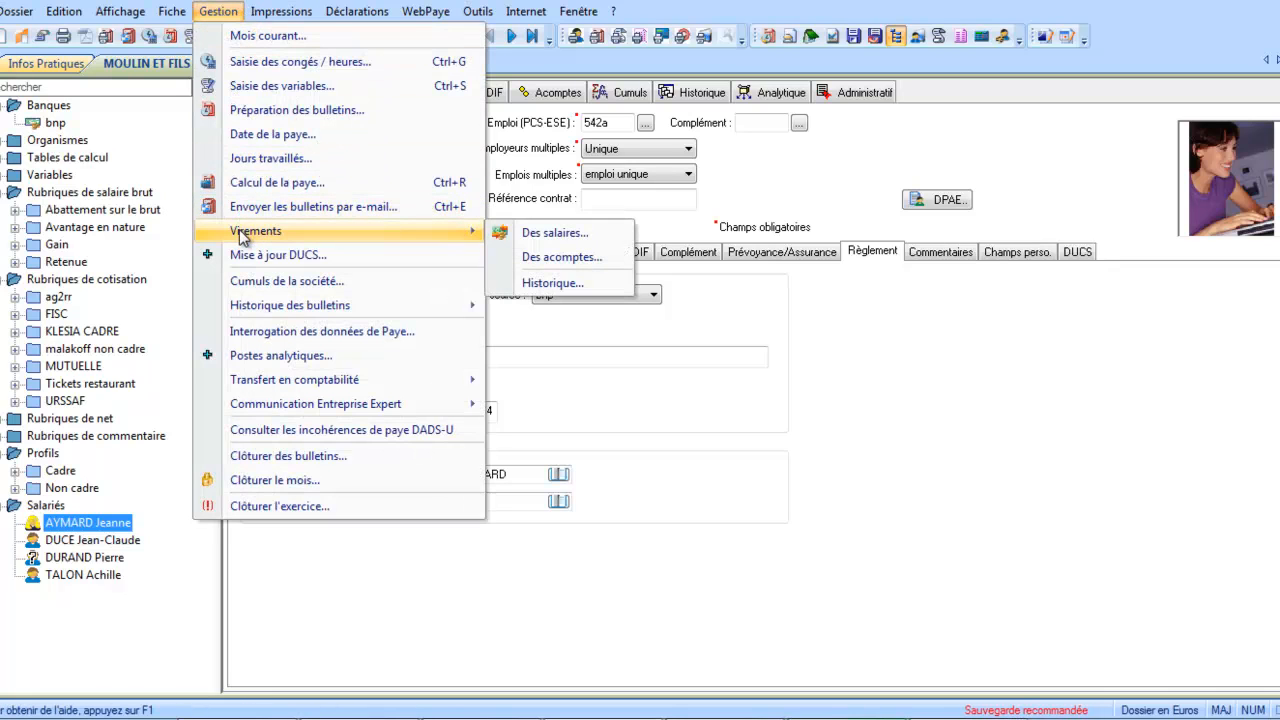
left_click(510, 240)
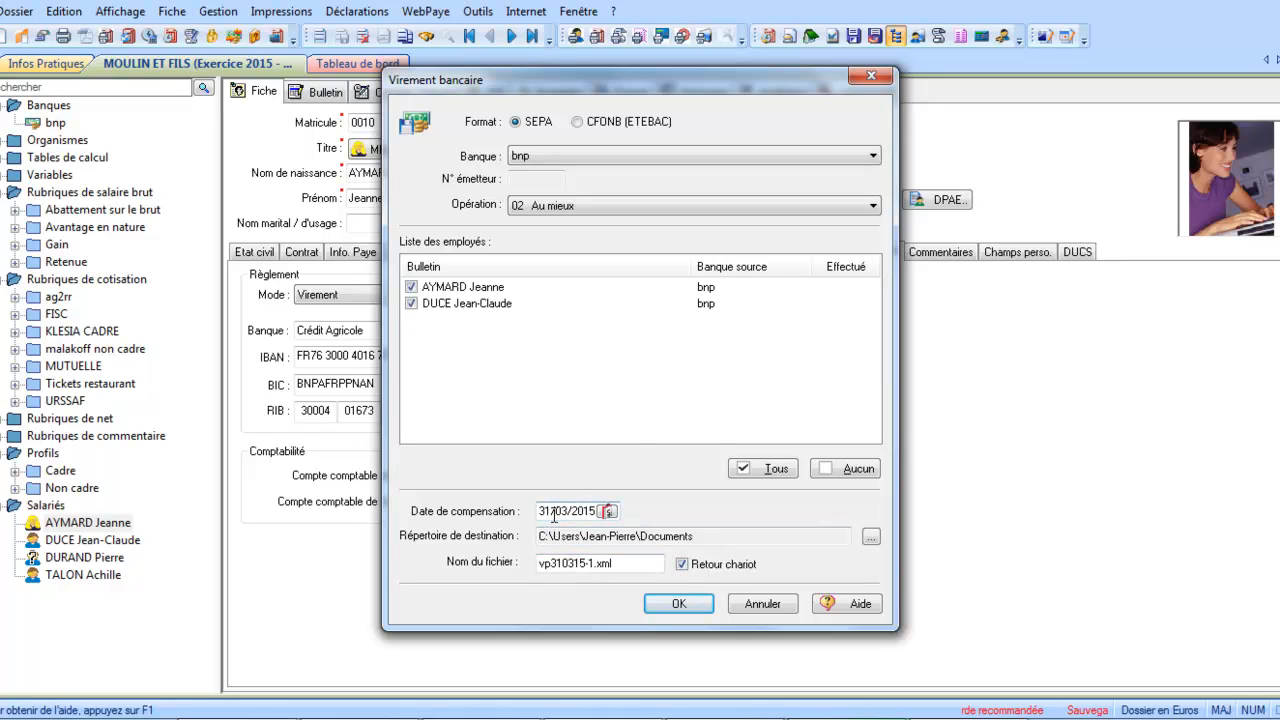
left_click(677, 603)
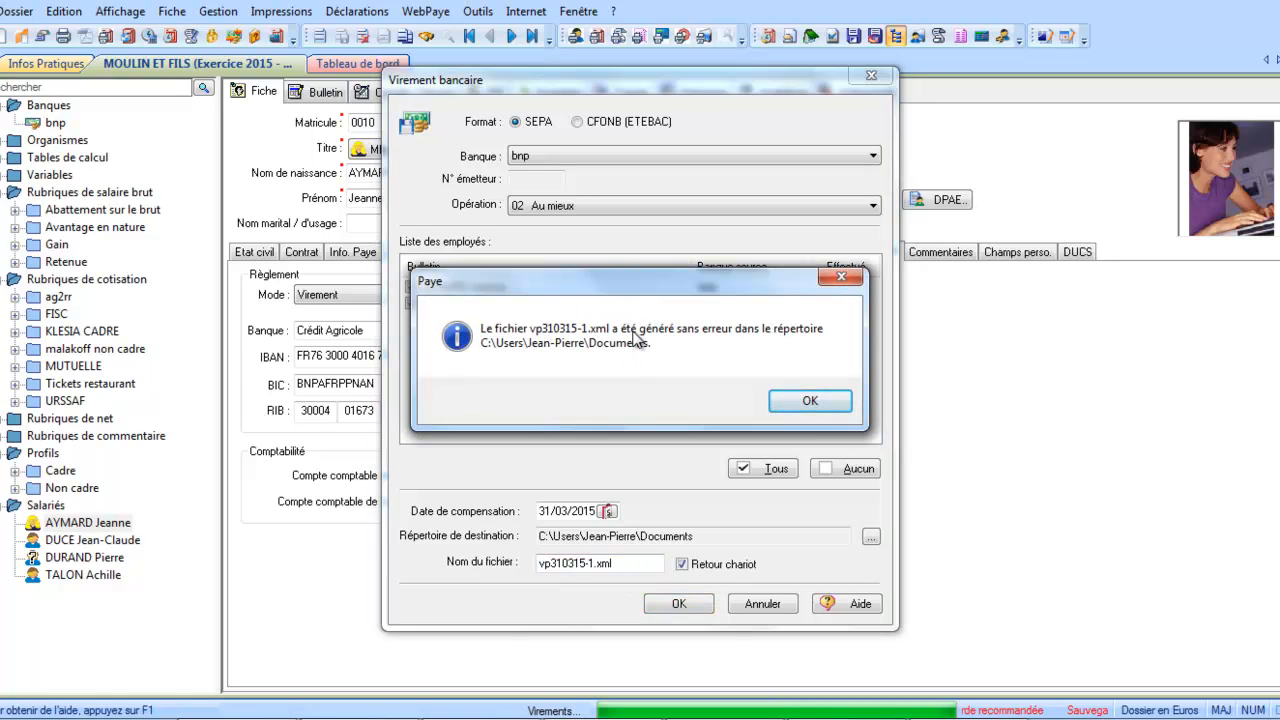
left_click(838, 278)
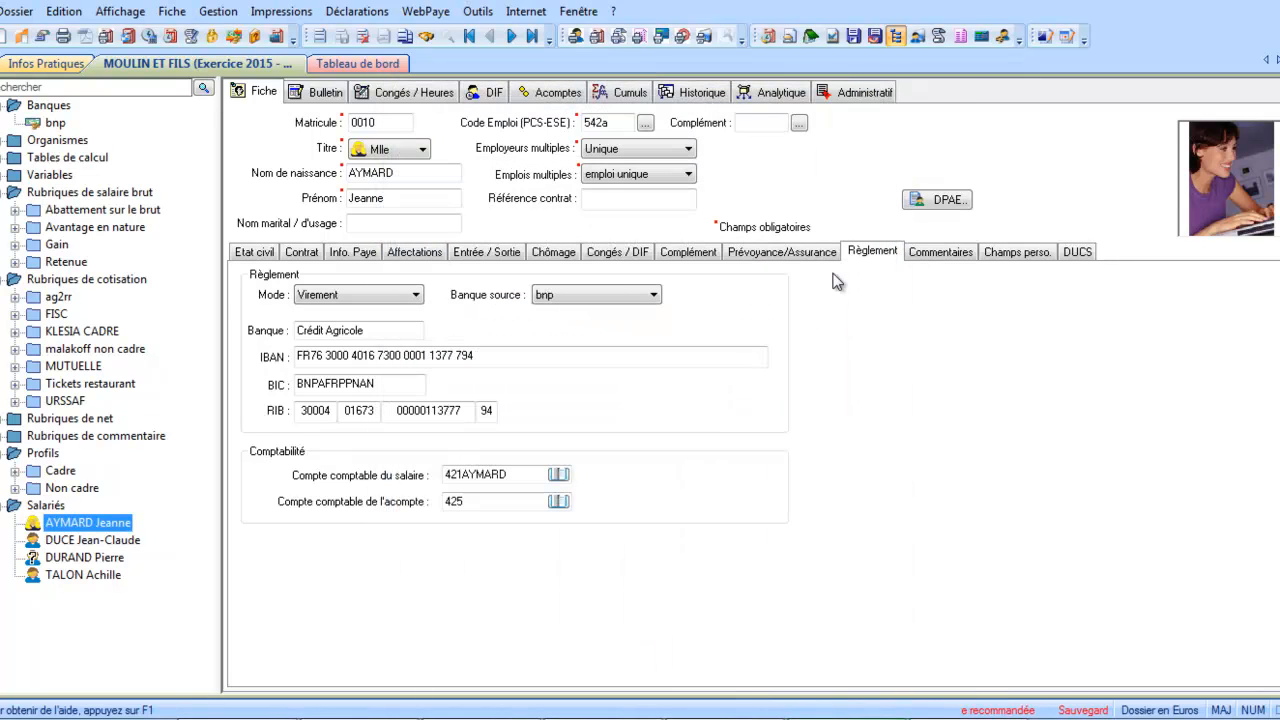
Compare the account details in the bnp bank record with the company's bank details in the file preferences.
left_click(54, 123)
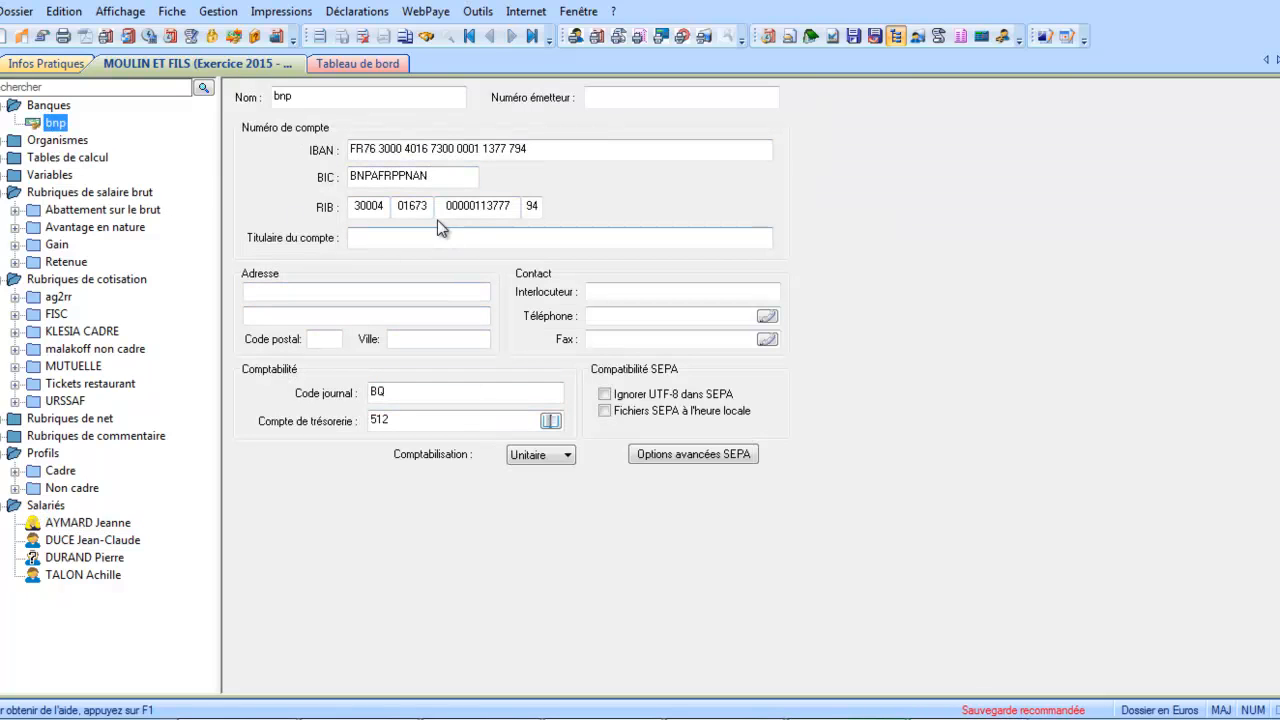
left_click(18, 14)
mouse_move(208, 134)
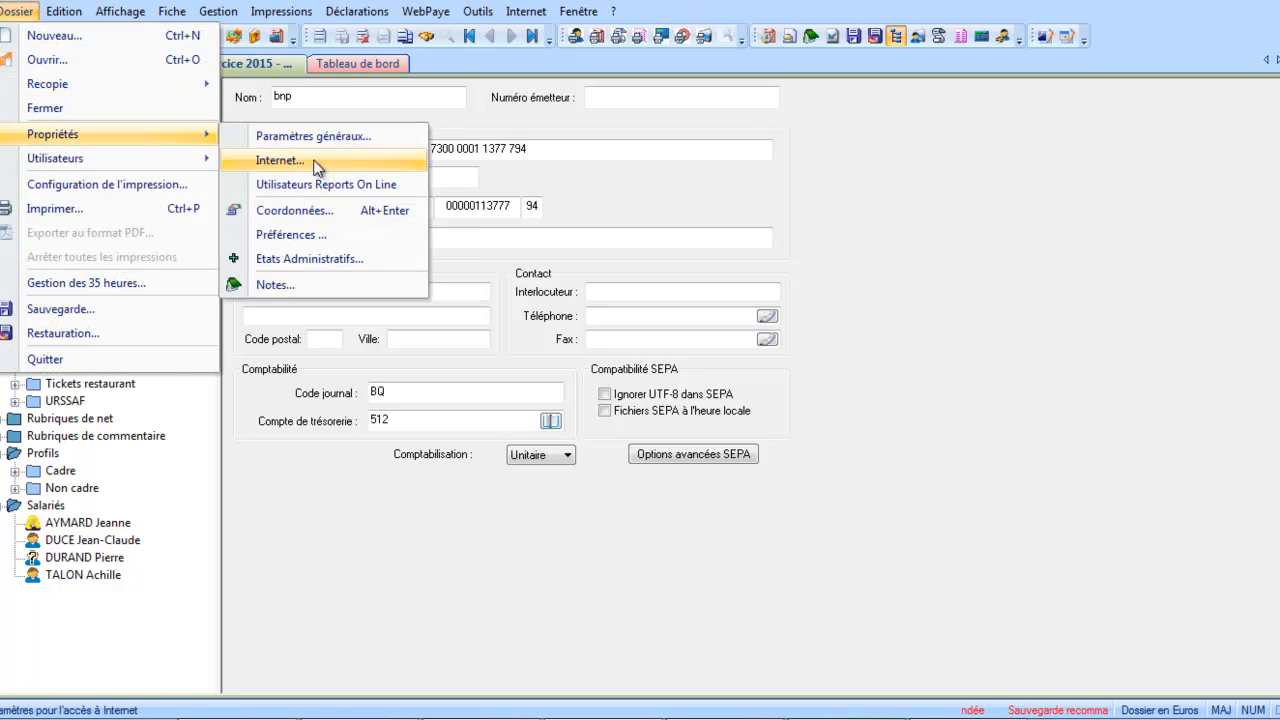
left_click(294, 235)
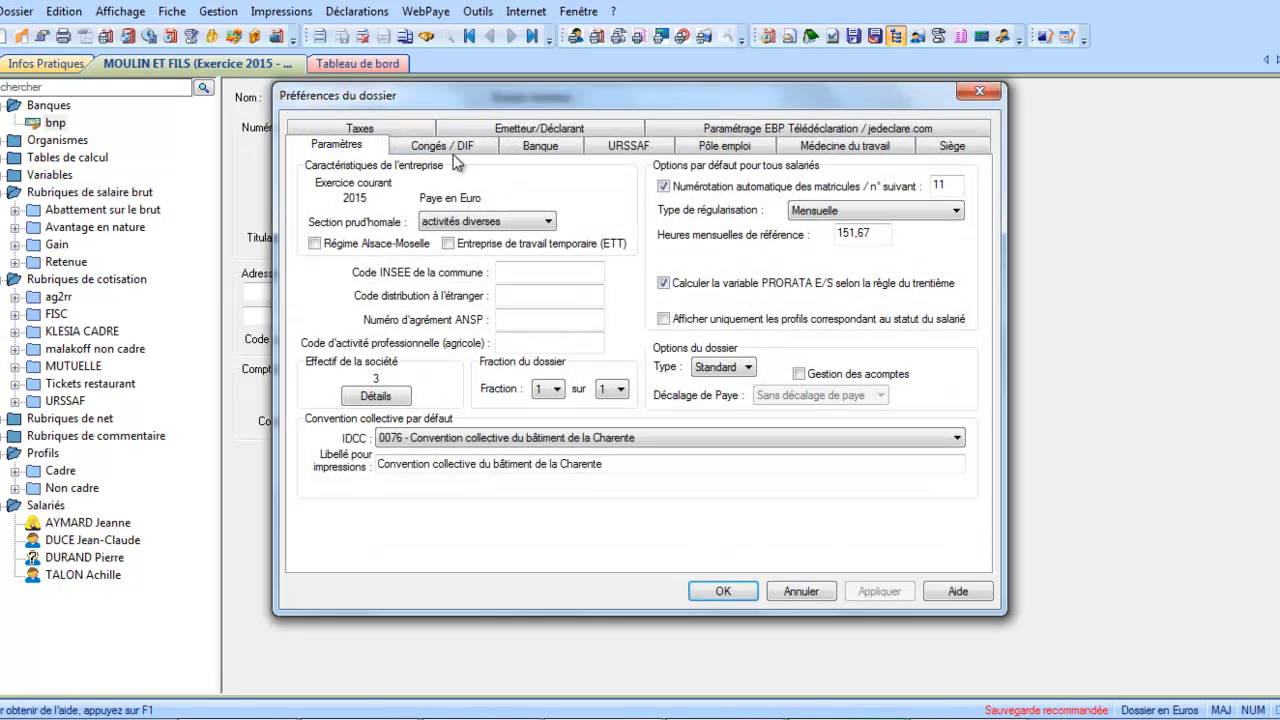
left_click(529, 152)
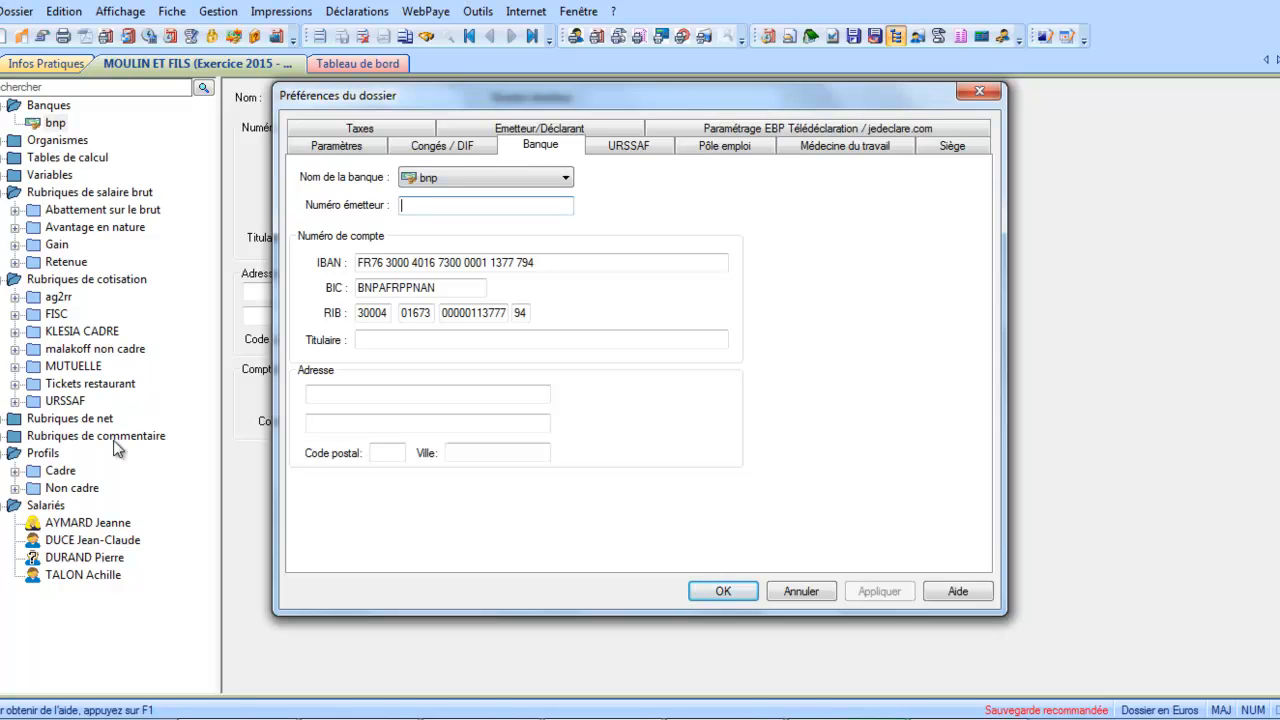
Close the file preferences and review the first employee's payment (Règlement) details and the advance line on the March 2015 payslip.
left_click(727, 590)
left_click(93, 523)
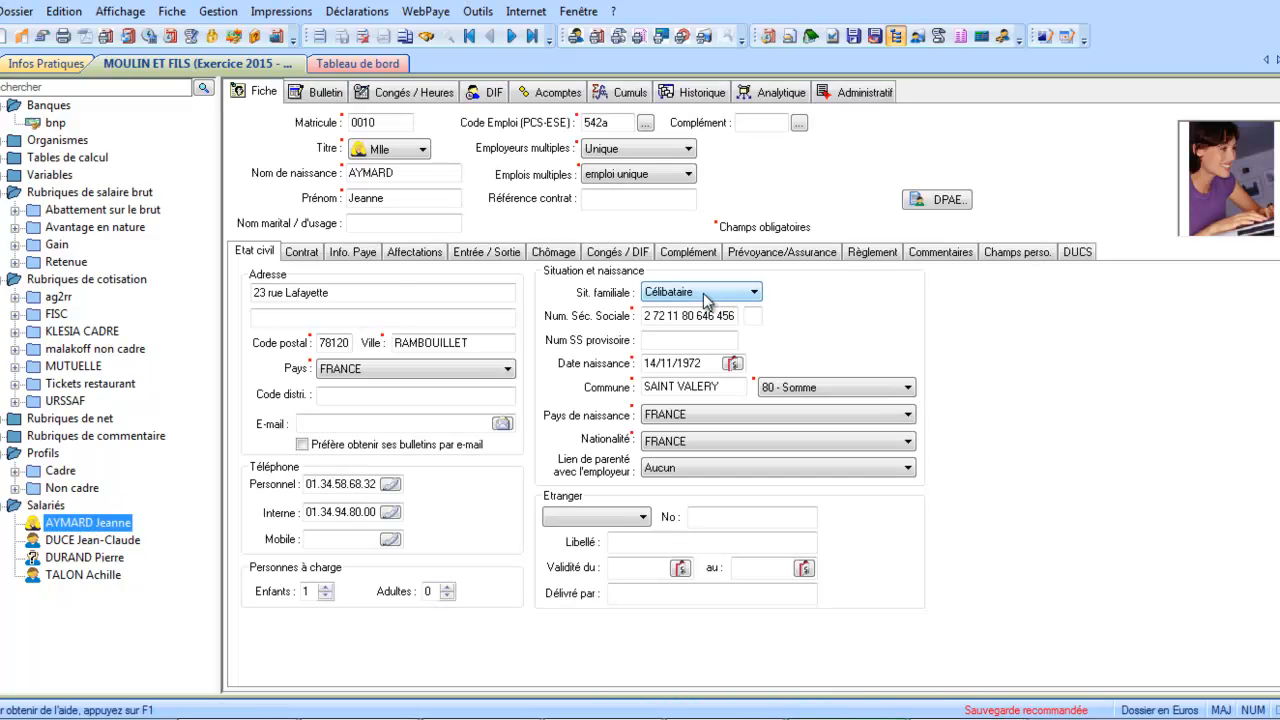
left_click(872, 252)
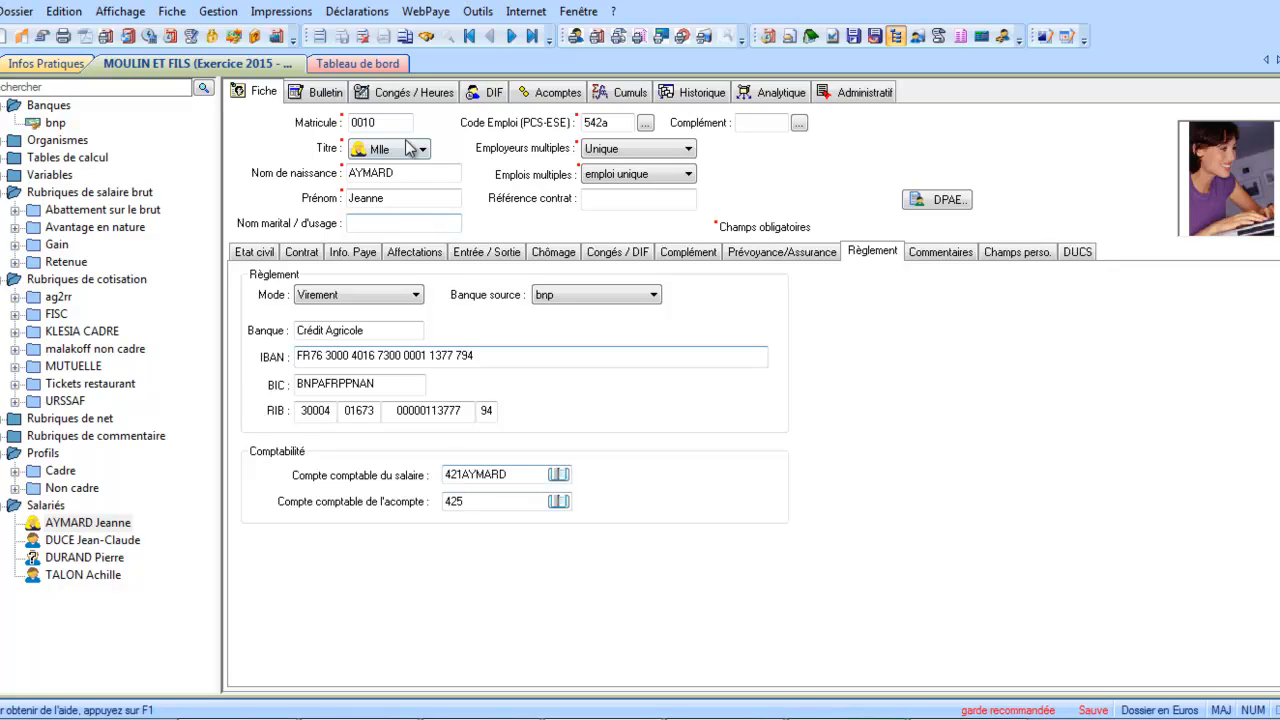
left_click(327, 94)
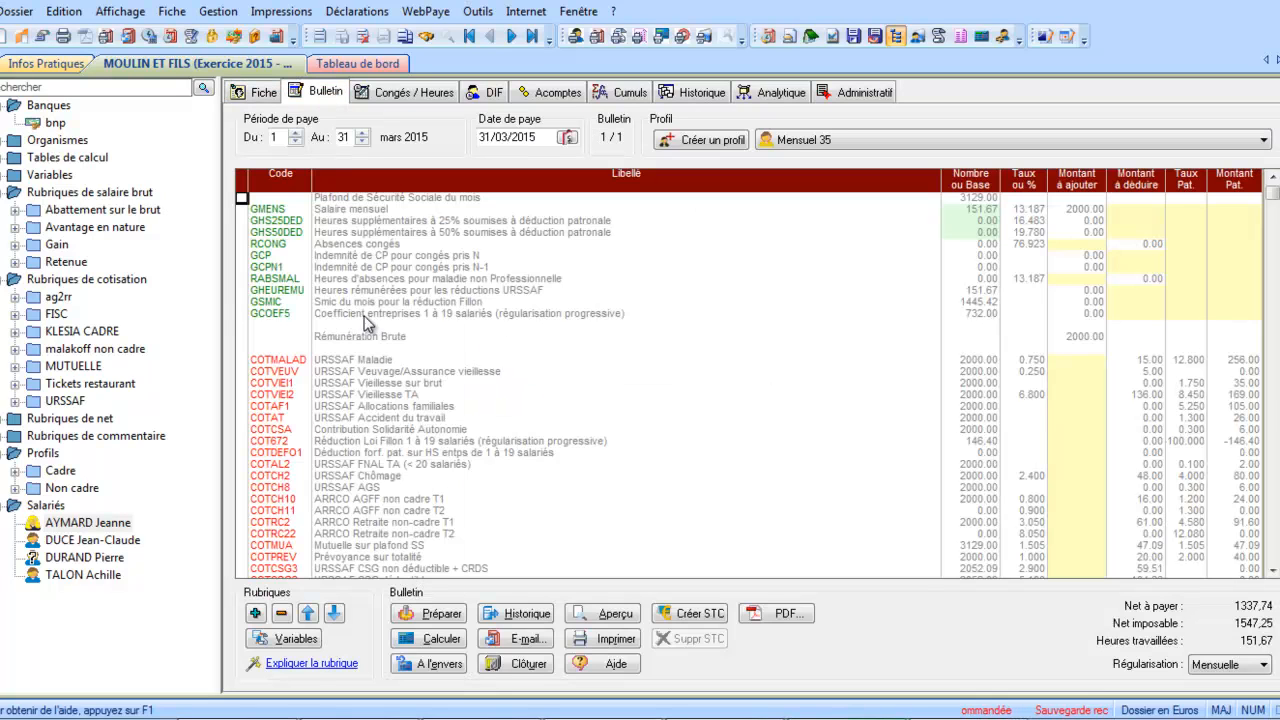
left_click_drag(1272, 571, 1272, 571)
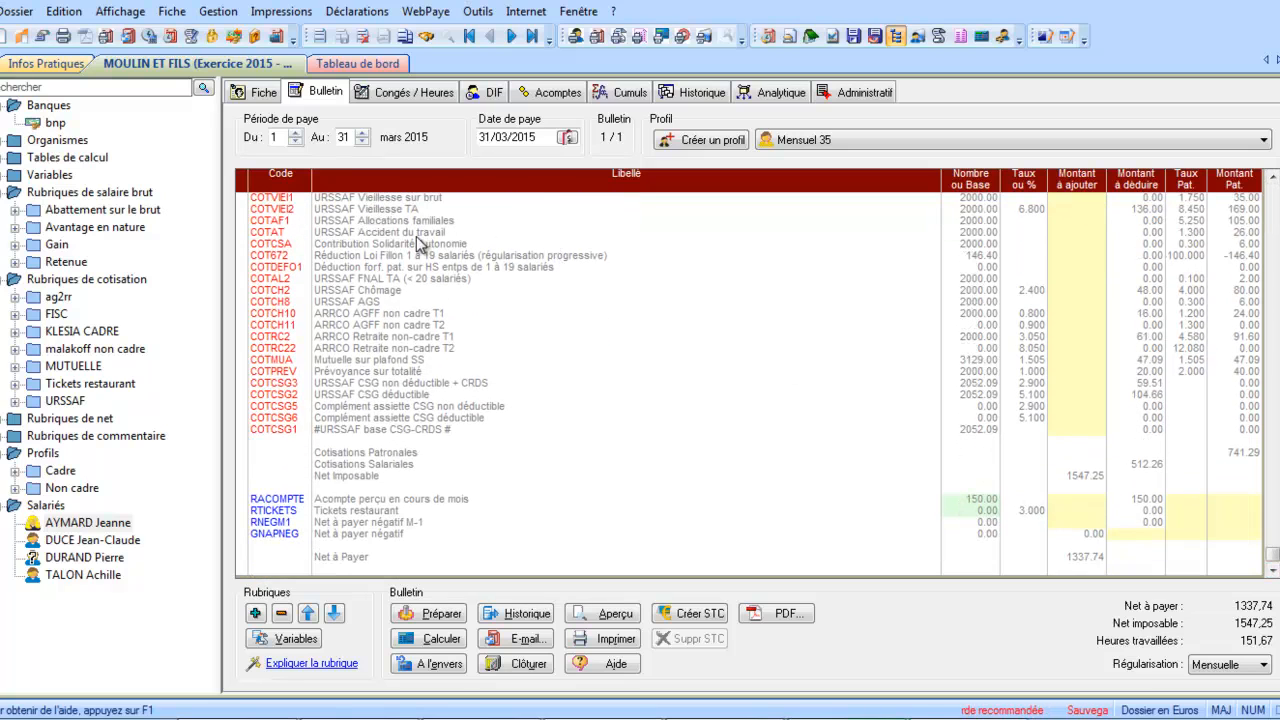
Check the advance transfer and salary transfer dialogs without generating new files.
left_click(218, 12)
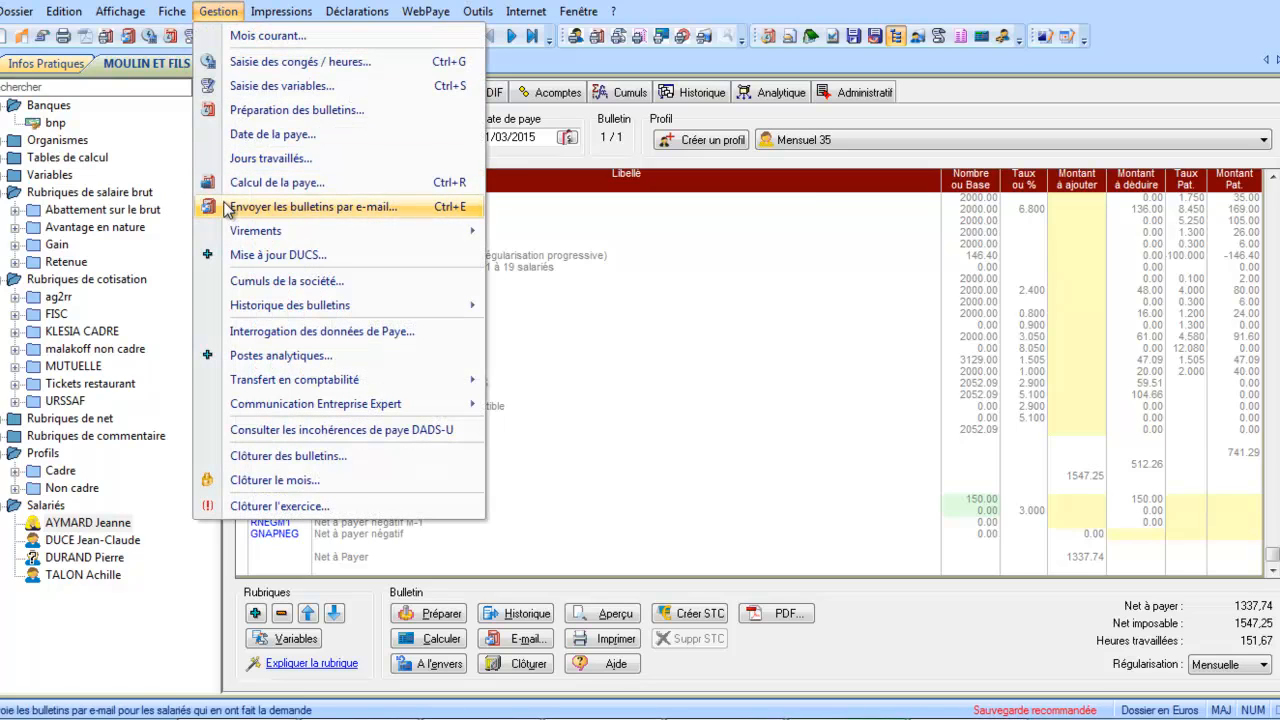
left_click(545, 257)
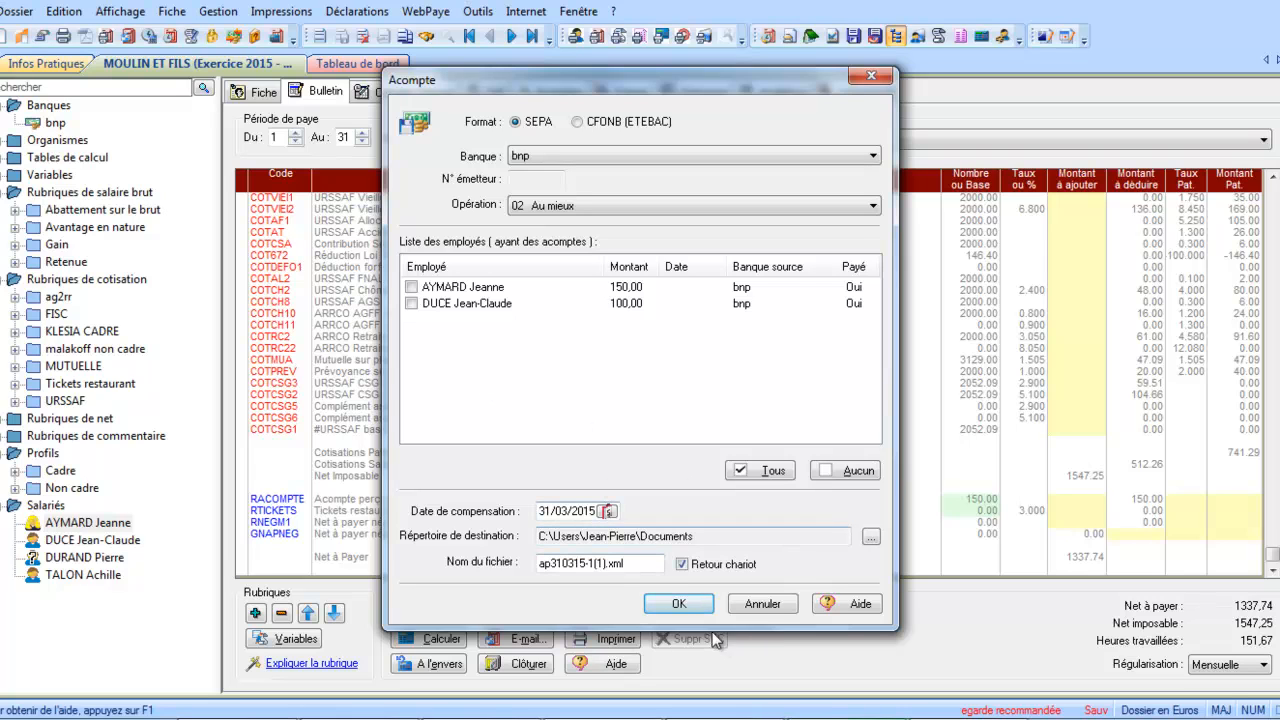
left_click(761, 606)
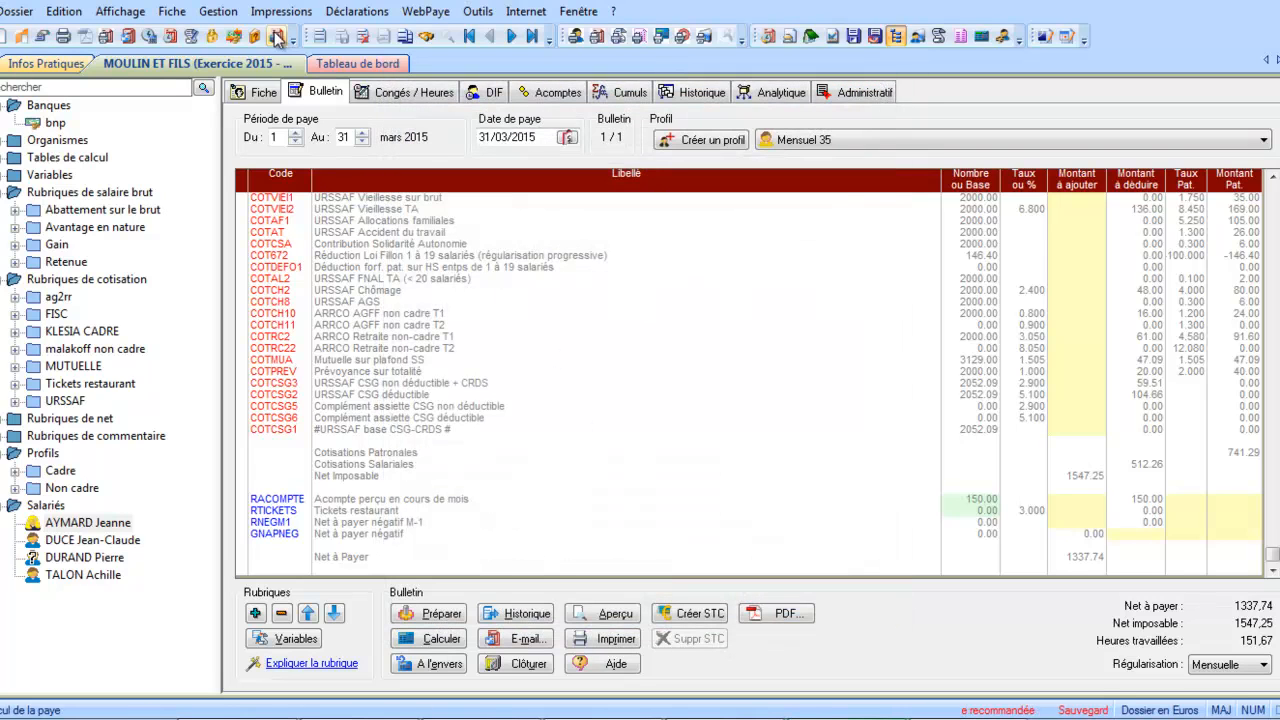
left_click(226, 13)
mouse_move(470, 231)
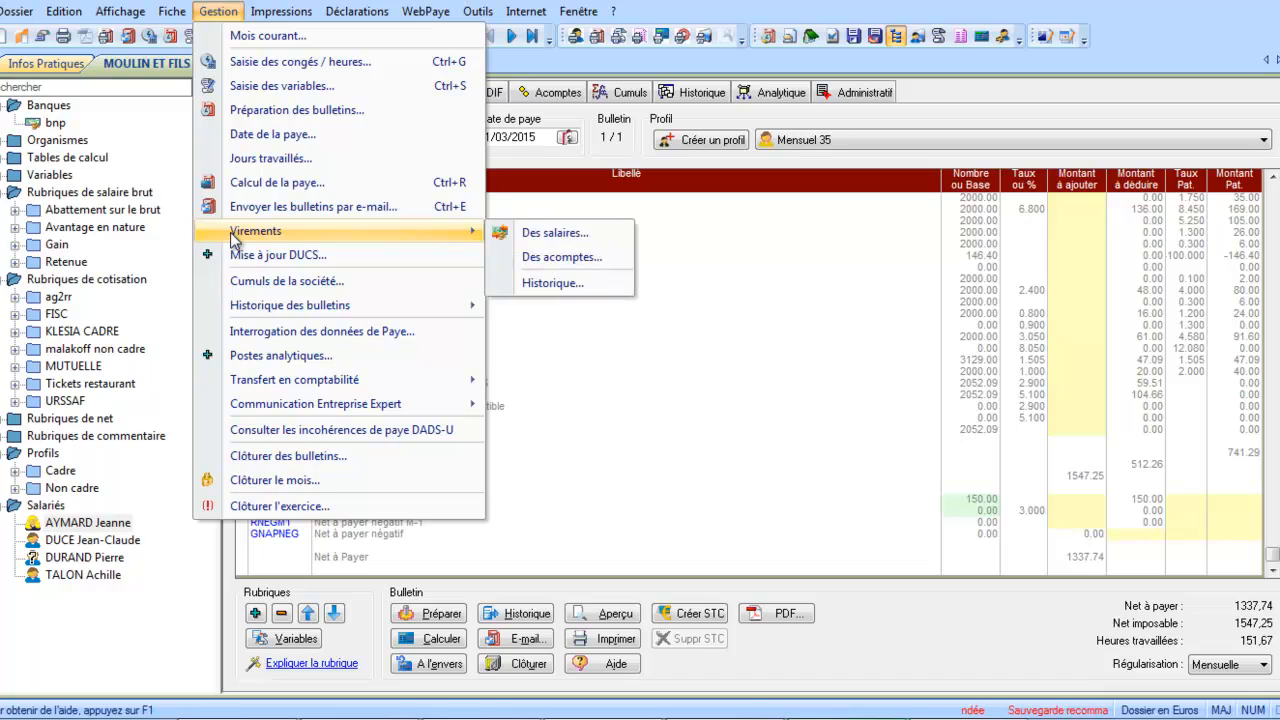
left_click(576, 240)
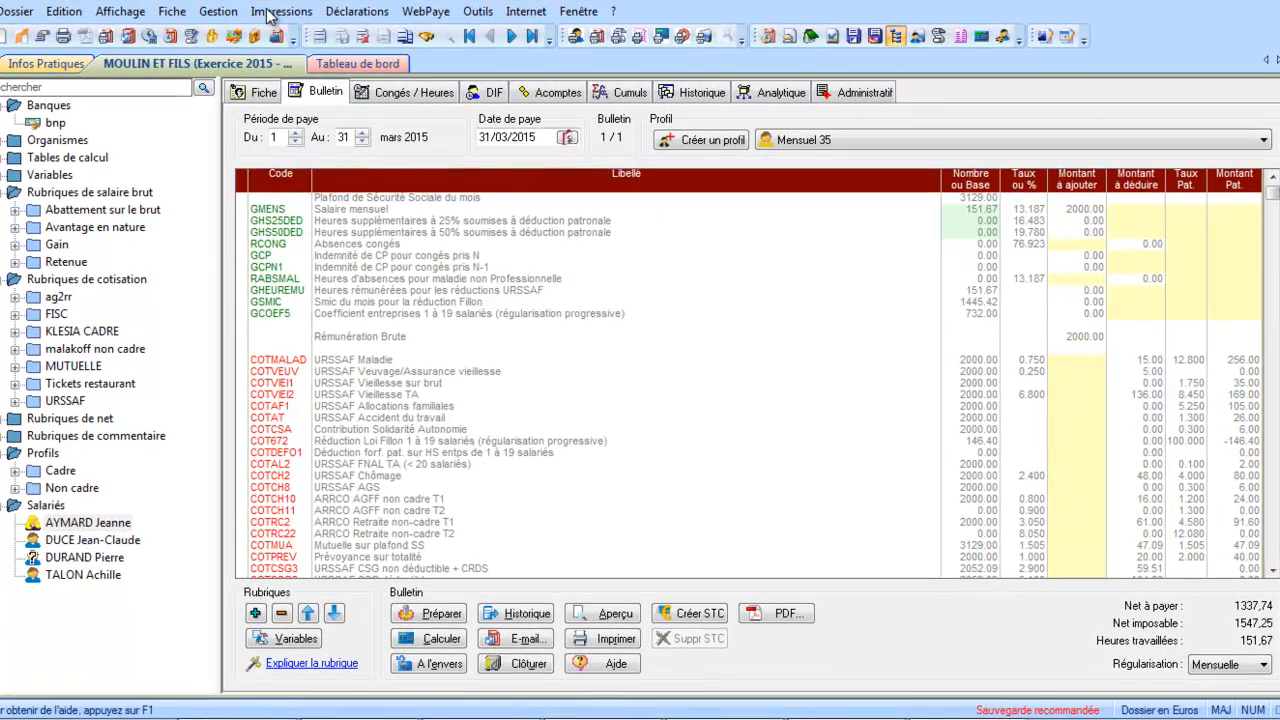
Preview the Etat des paiements report for March, all employees and banks, with Virement as the payment method, and close it.
left_click(280, 25)
left_click(284, 185)
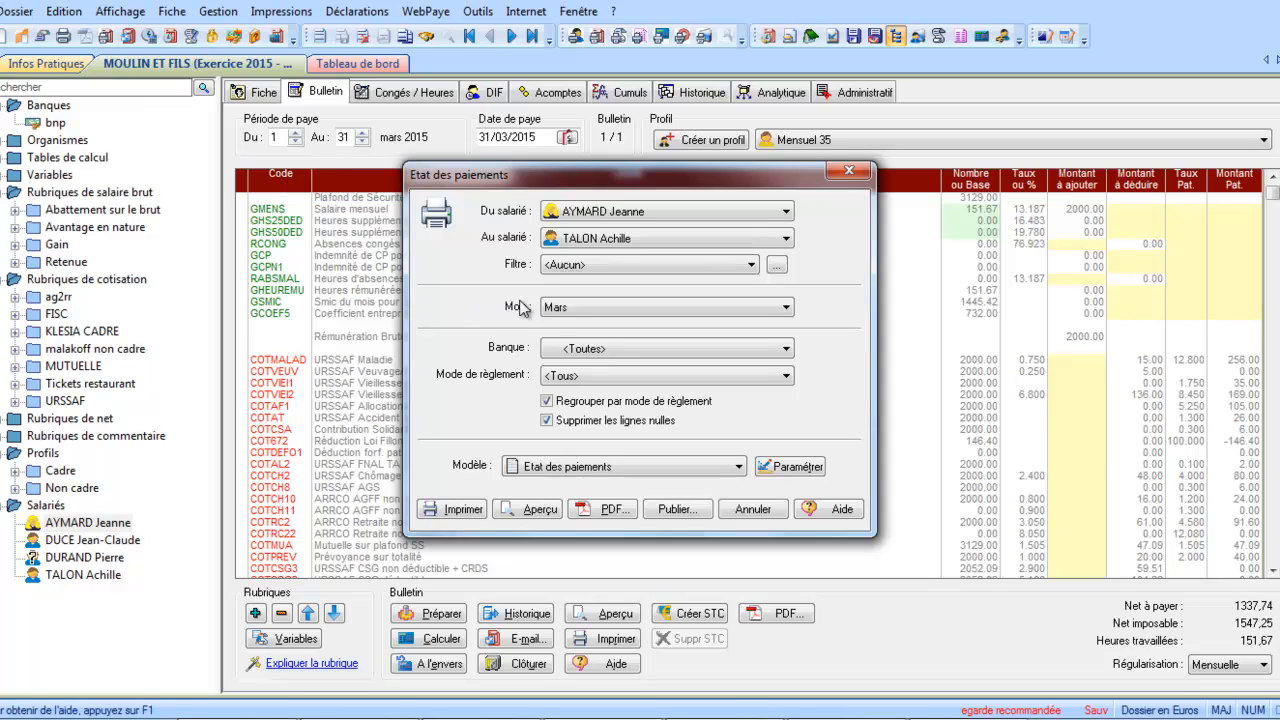
left_click(556, 379)
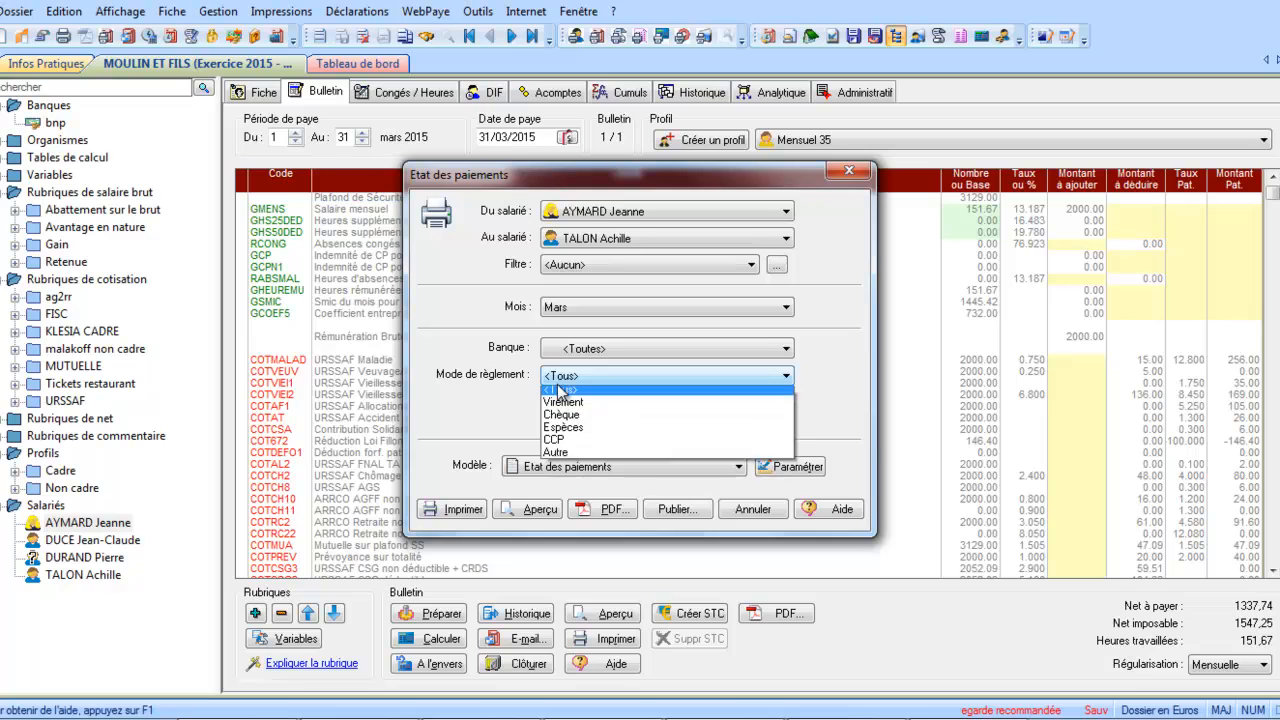
left_click(562, 407)
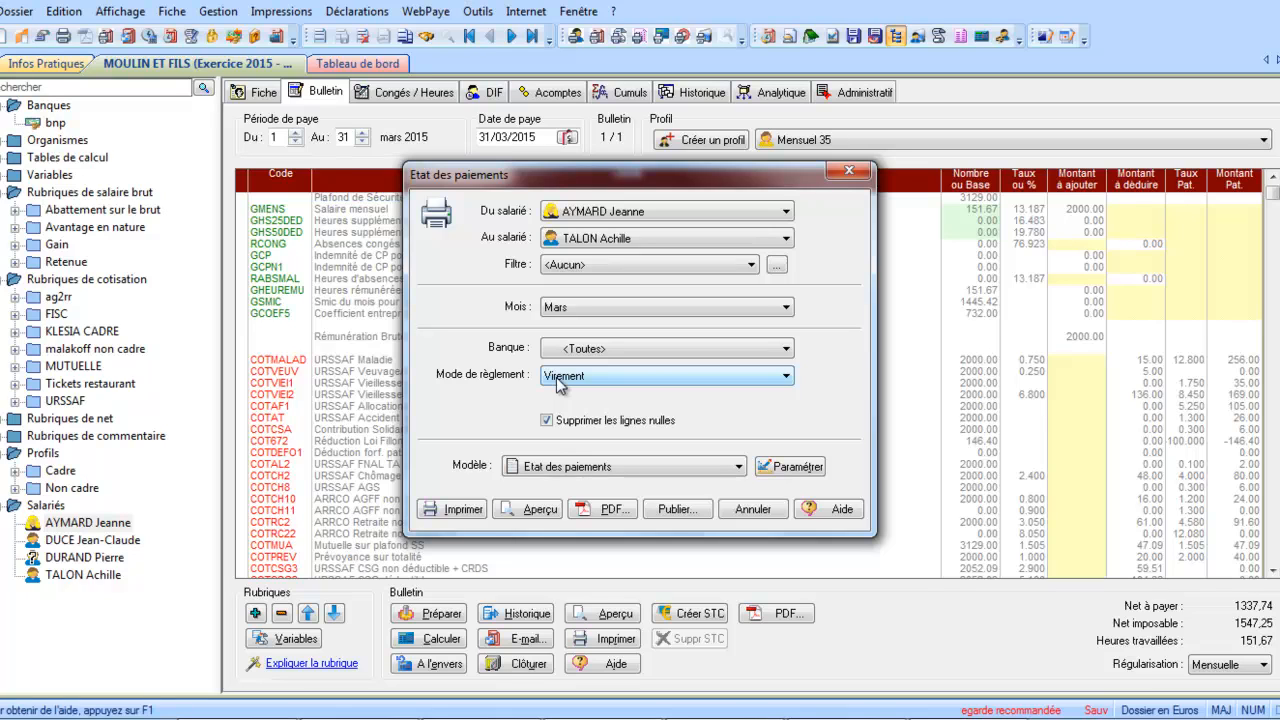
left_click(536, 510)
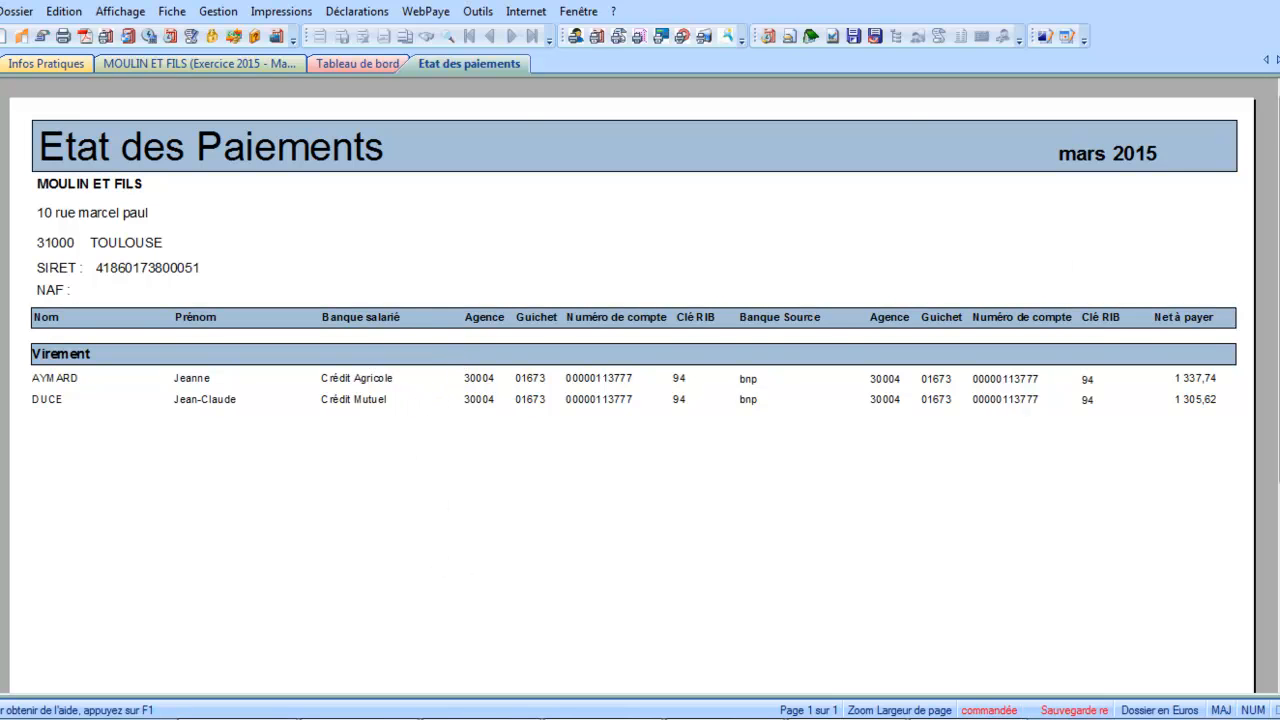
key("Escape")
Open the history of previously generated salary and advance bank transfers.
left_click(210, 12)
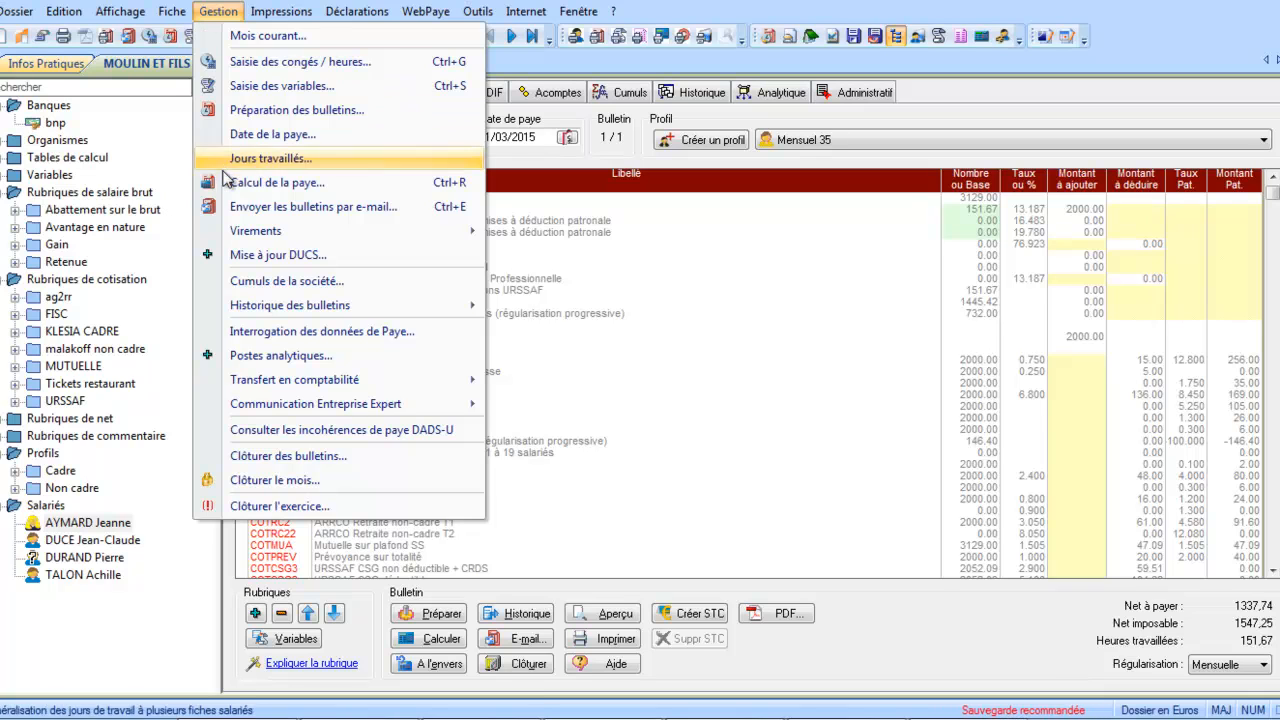
mouse_move(465, 231)
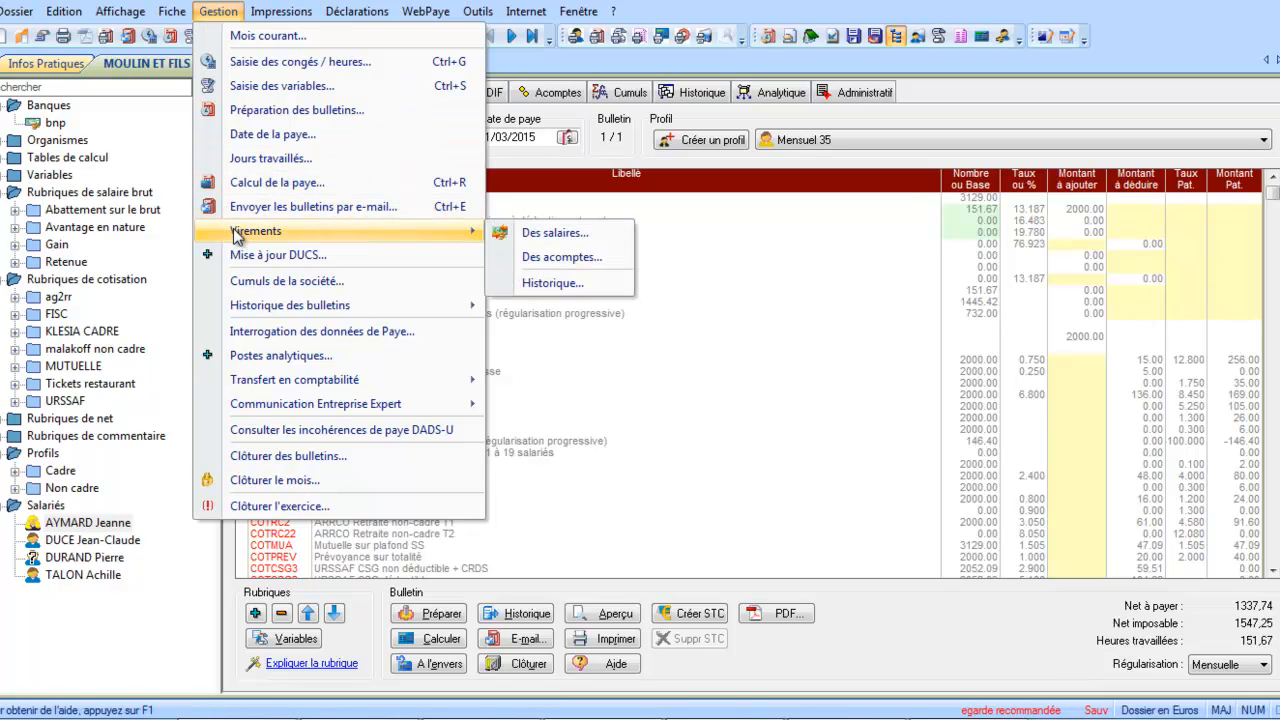
left_click(545, 284)
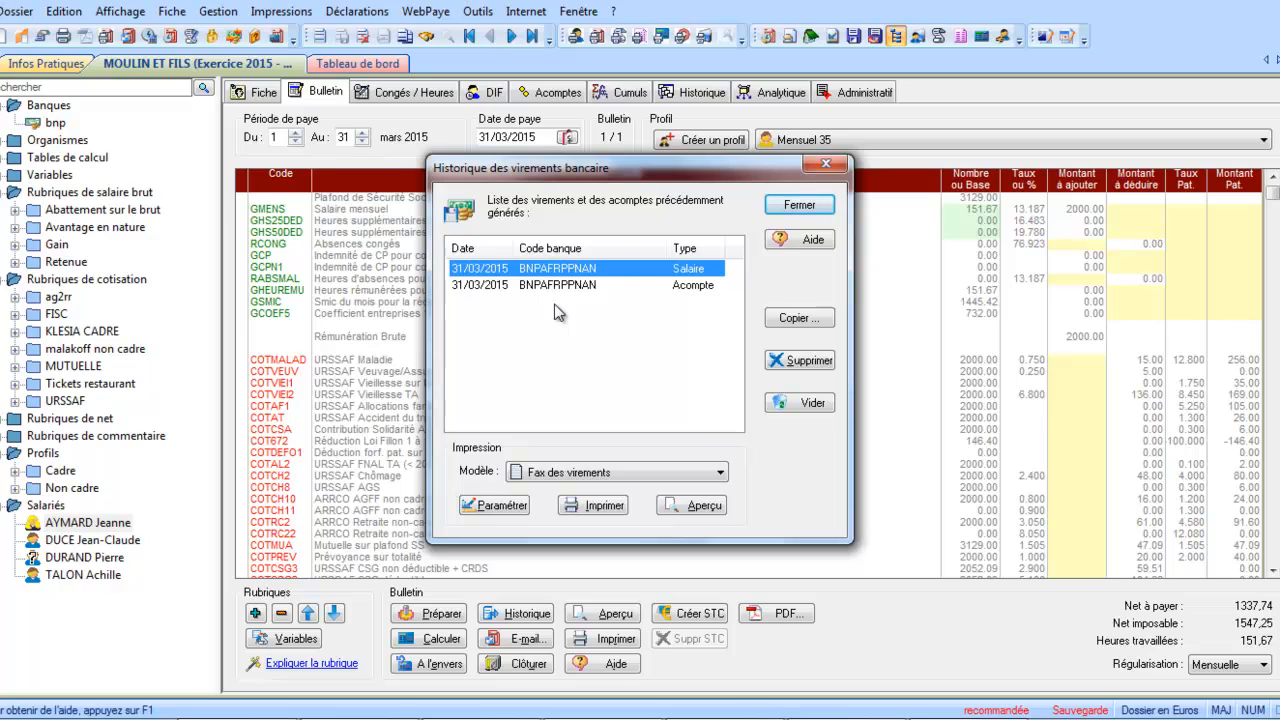